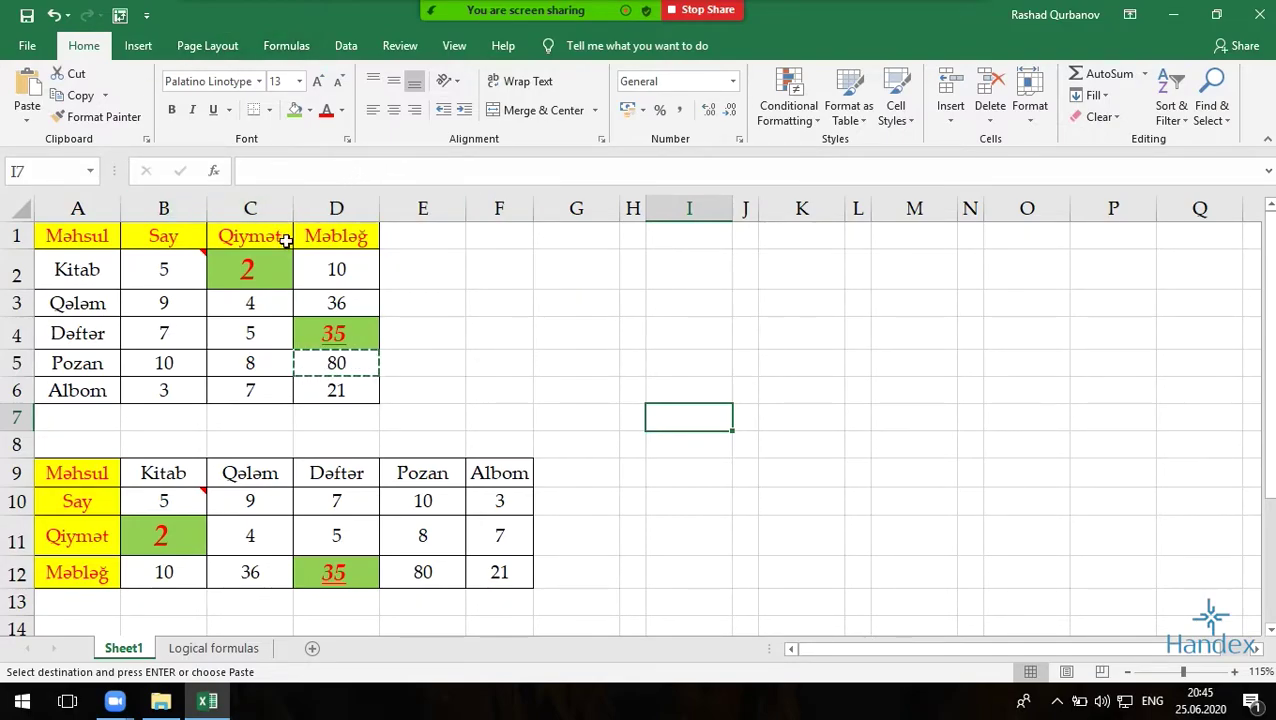
Step: Cancel the pending copy of D5 and enter the word Excel in cell F1
left_click(480, 233, "shift")
key("Escape")
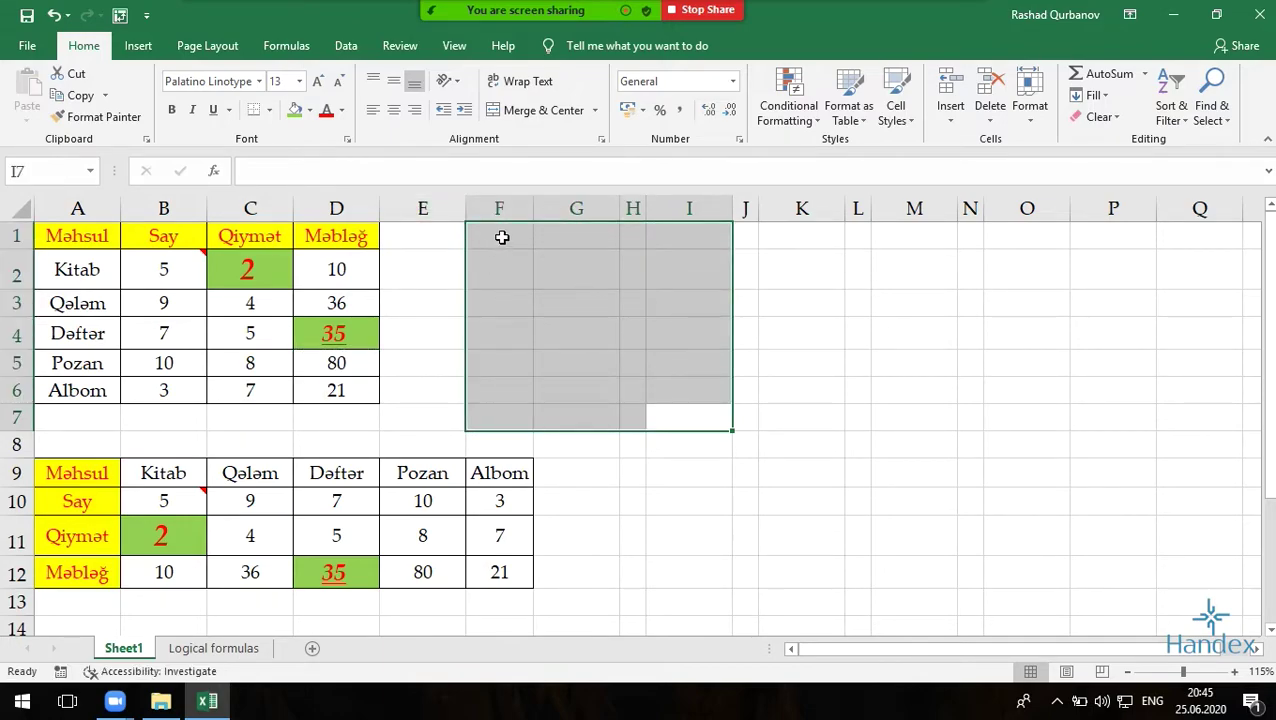
left_click(502, 237)
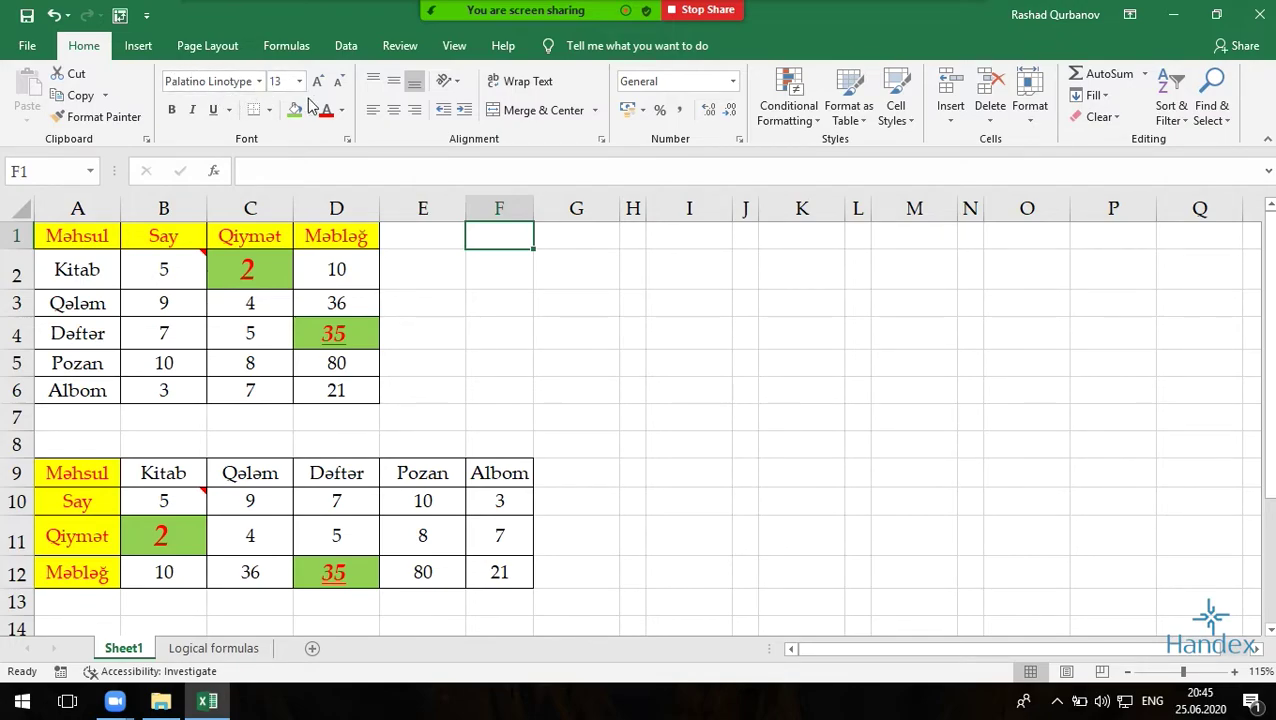
type("Excel")
key("Return")
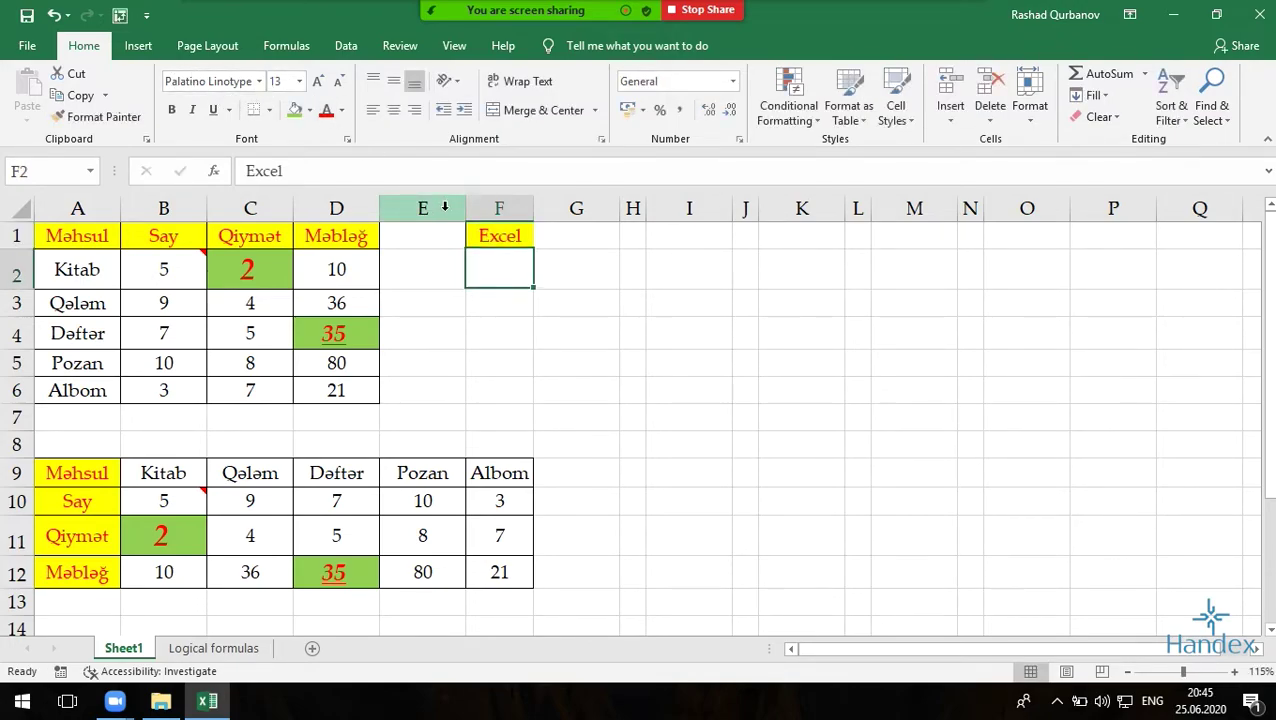
Step: Strip F1's yellow fill and red font by clearing formats only, after undoing a Clear All
left_click(507, 233)
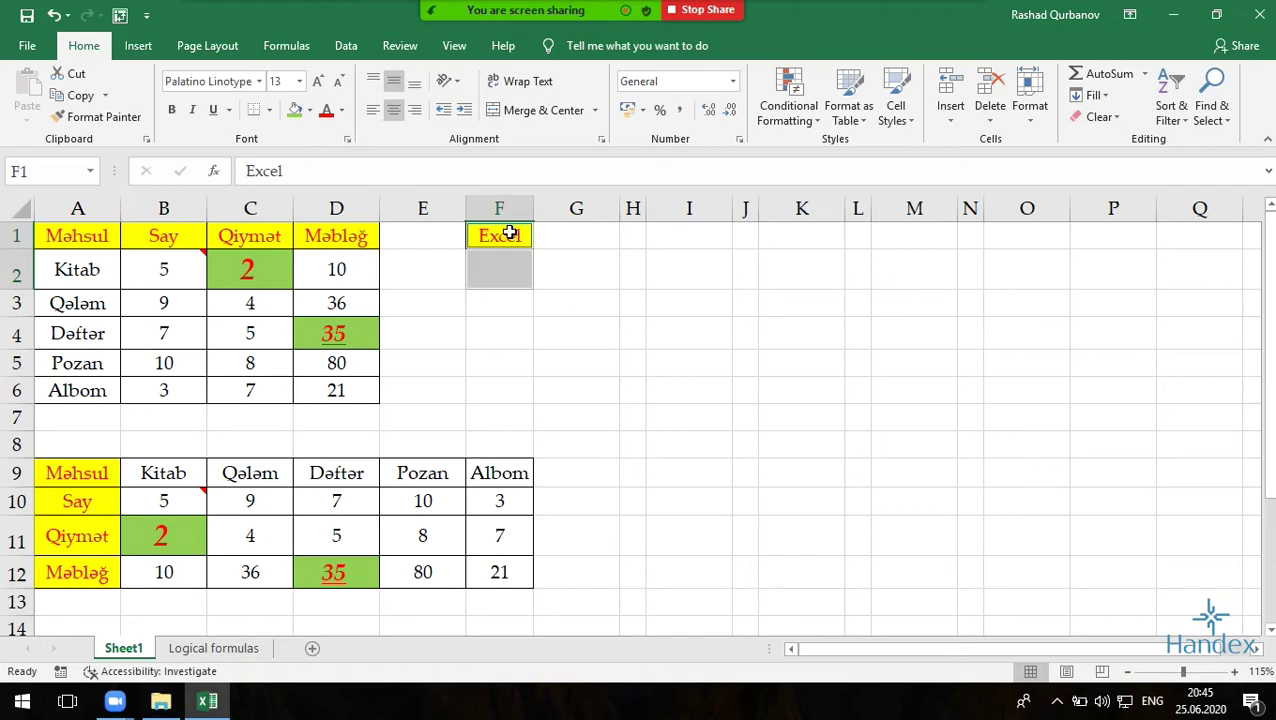
left_click(1099, 117)
left_click(1115, 139)
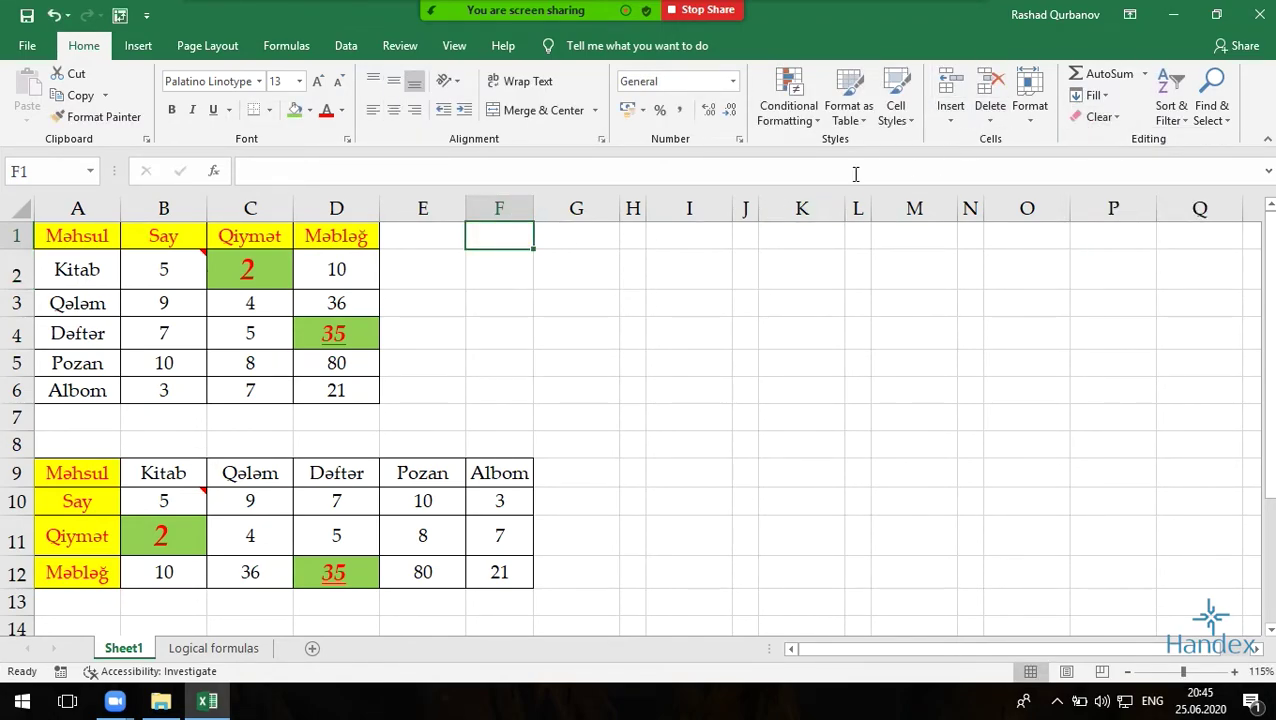
key("ctrl+z")
left_click(1099, 117)
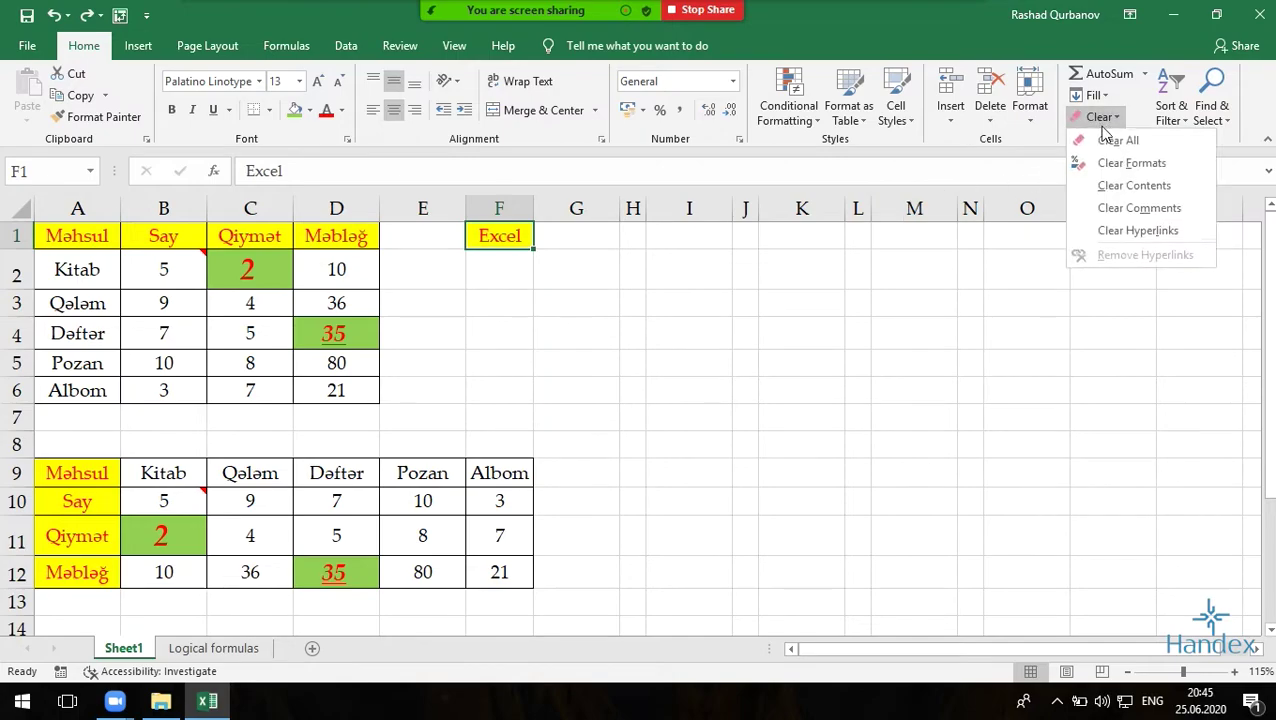
left_click(1141, 167)
scroll(542, 300, "up", 3, "ctrl")
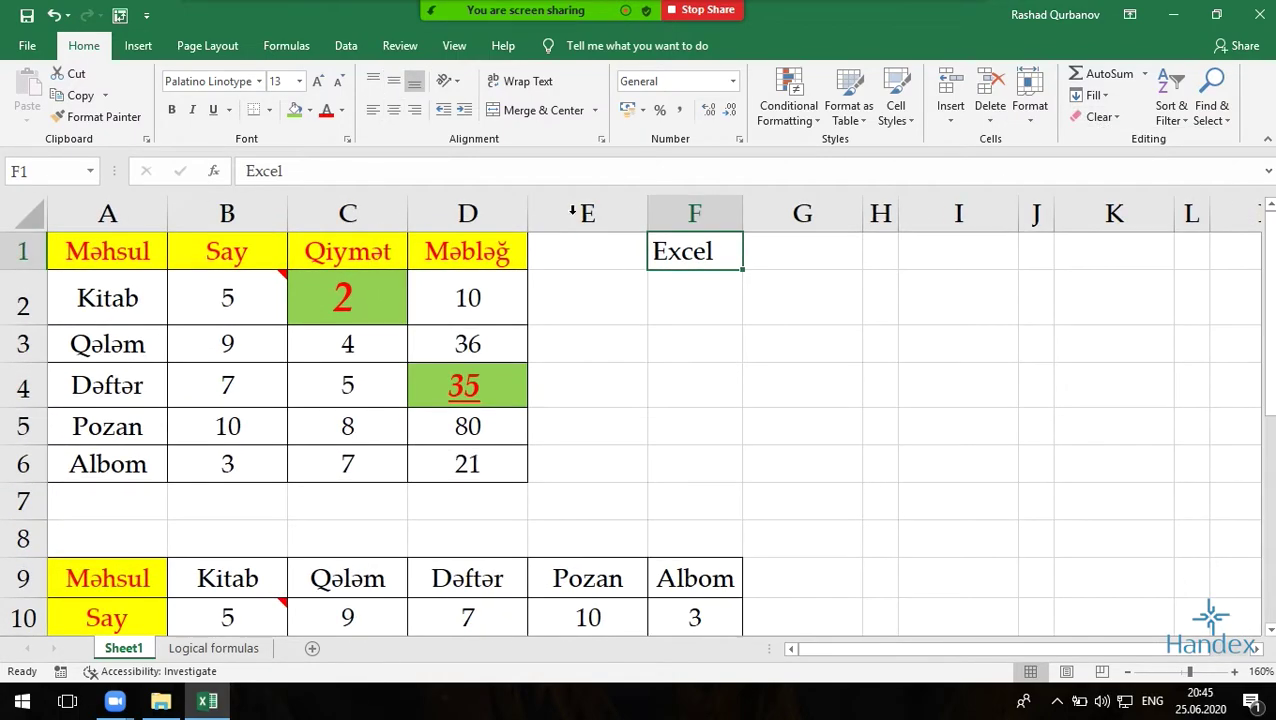
Step: Set the word Excel in F1 to 14 point using the grow and shrink font buttons
left_click(259, 81)
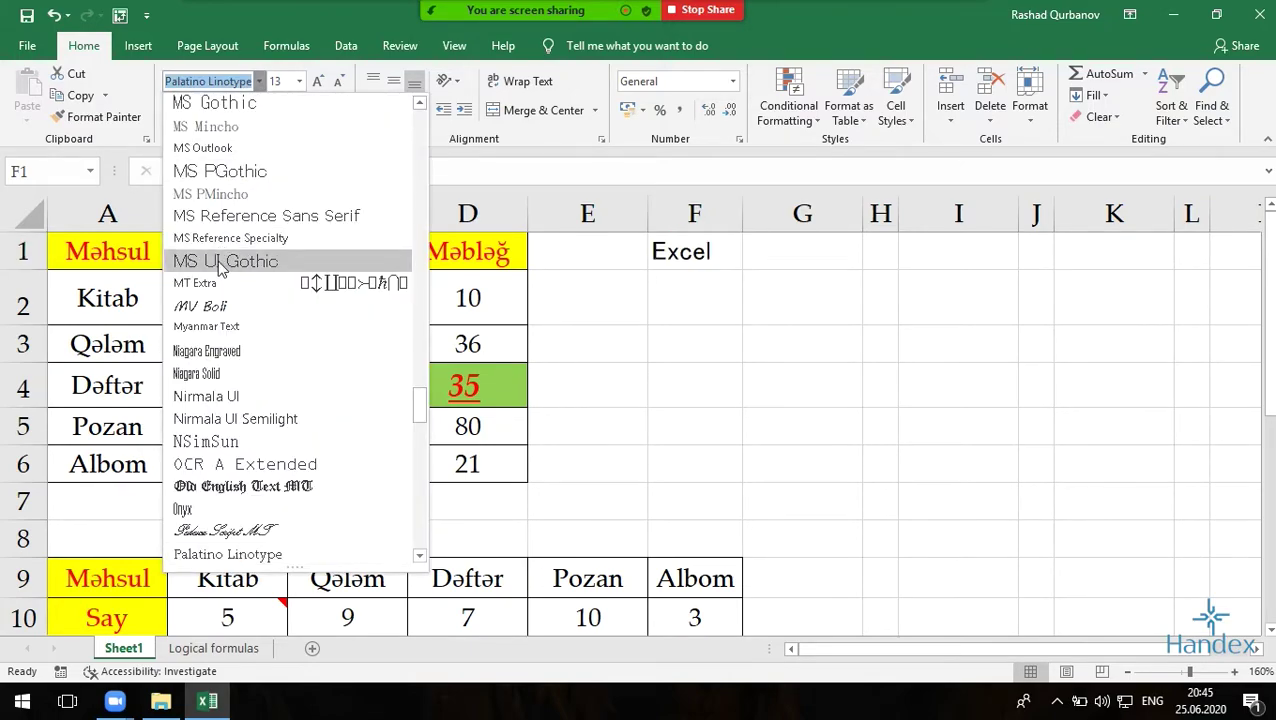
left_click(318, 81)
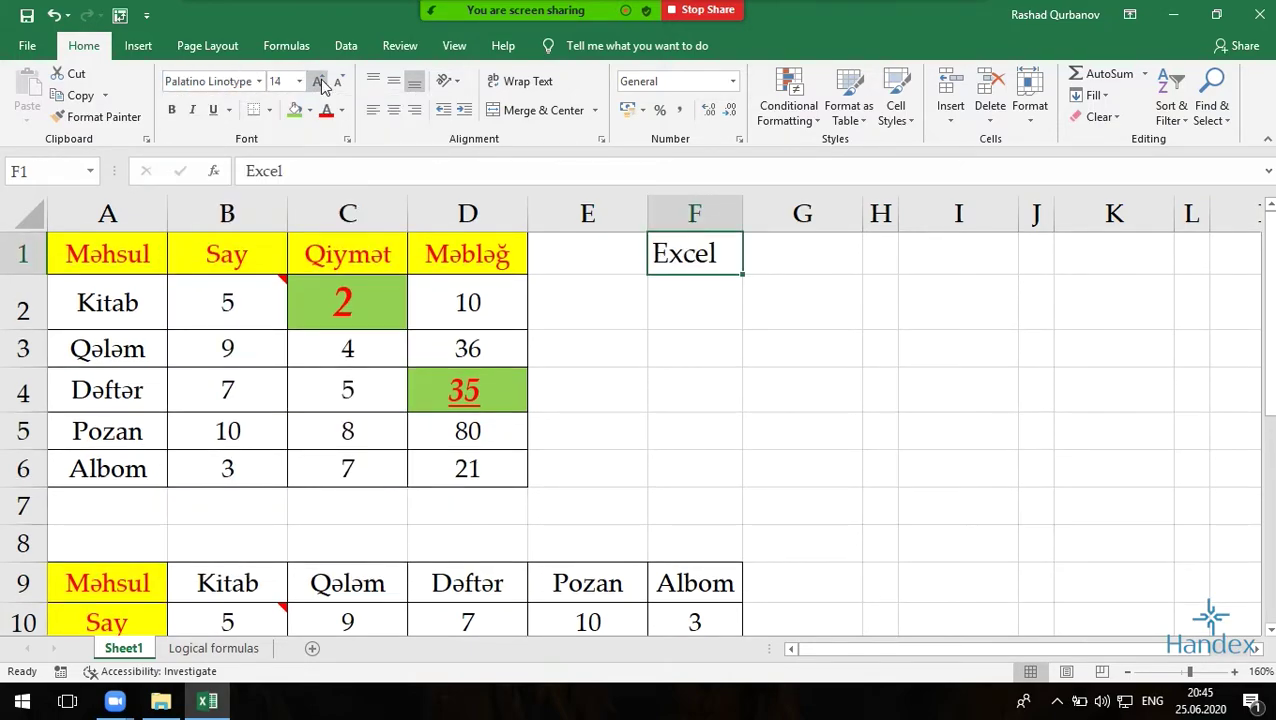
left_click(318, 81)
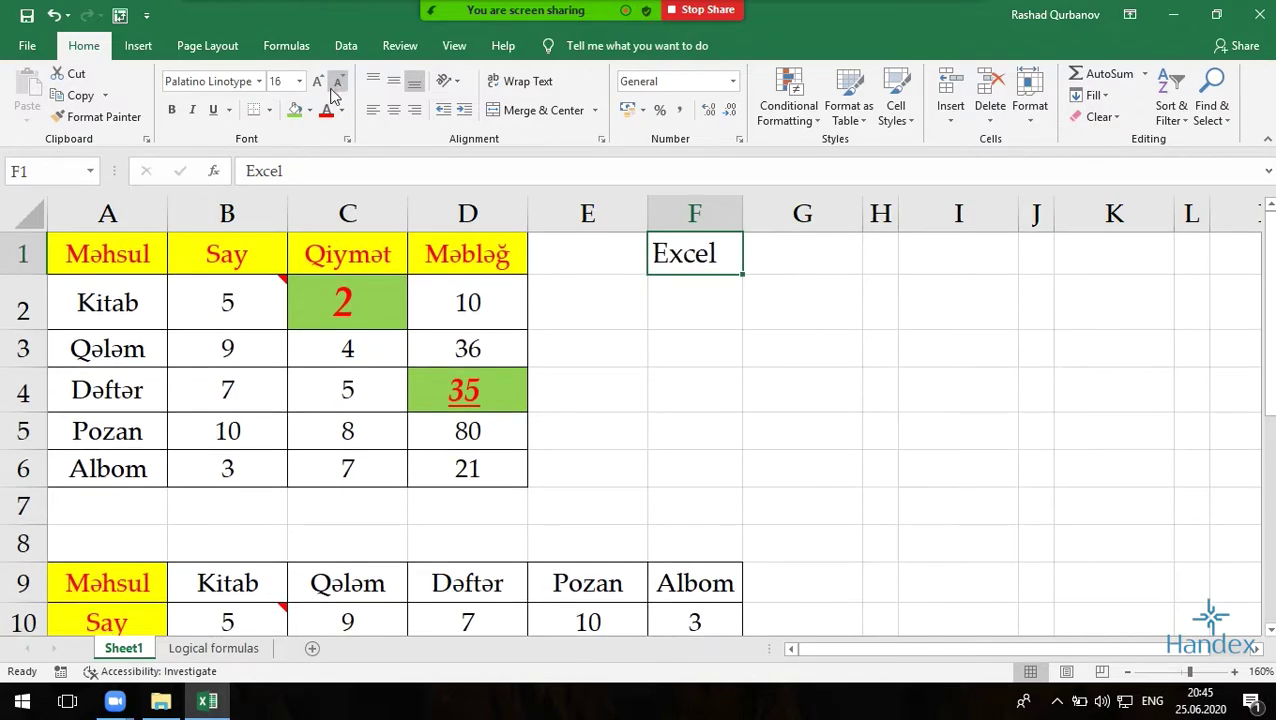
left_click(338, 81)
Step: Toggle bold, italic and underline on F1, then turn all three off again
left_click(171, 110)
left_click(192, 110)
left_click(213, 110)
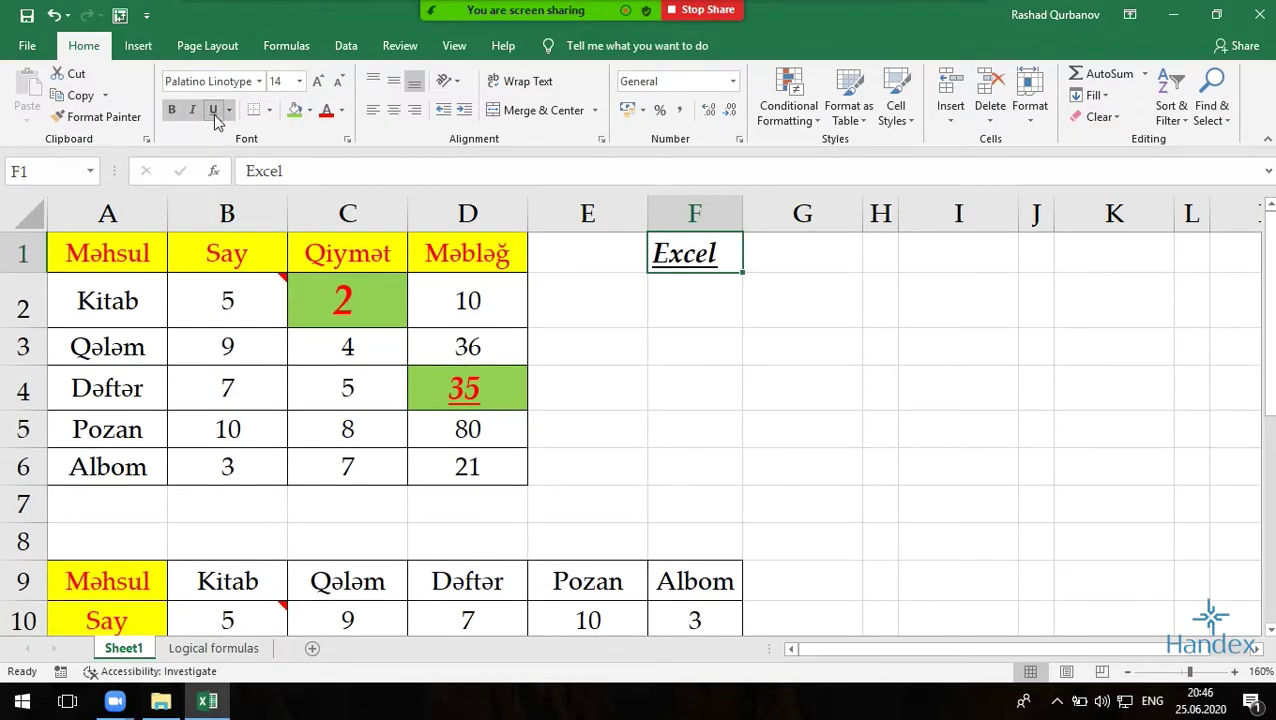
left_click(171, 110)
left_click(192, 110)
left_click(213, 110)
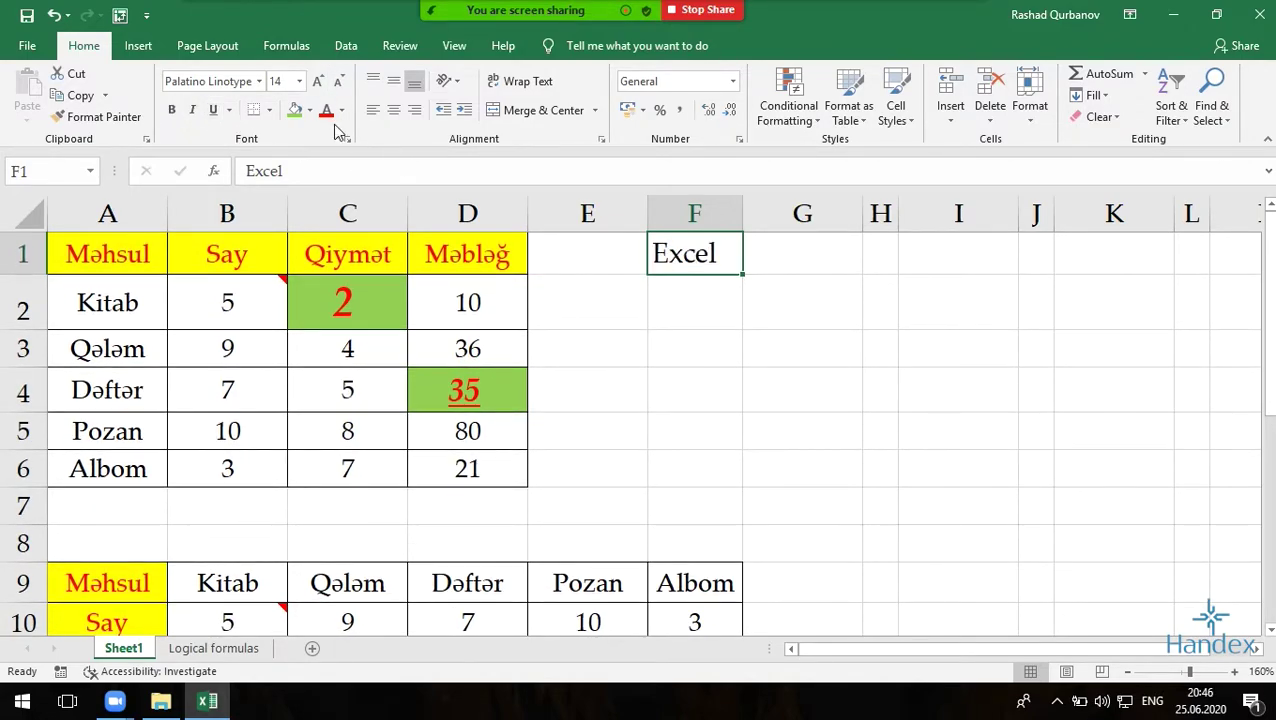
Step: Browse the More Colors Standard and Custom tabs for F1 and close without applying a fill
left_click(311, 111)
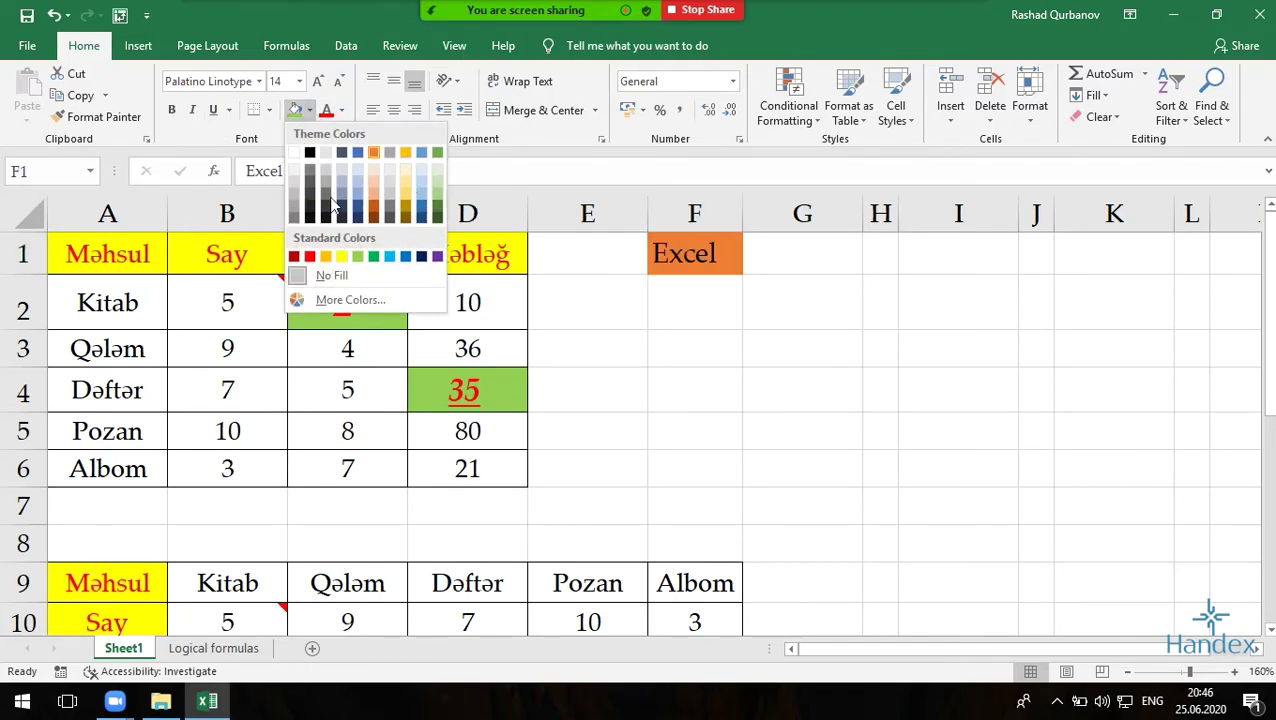
left_click(352, 302)
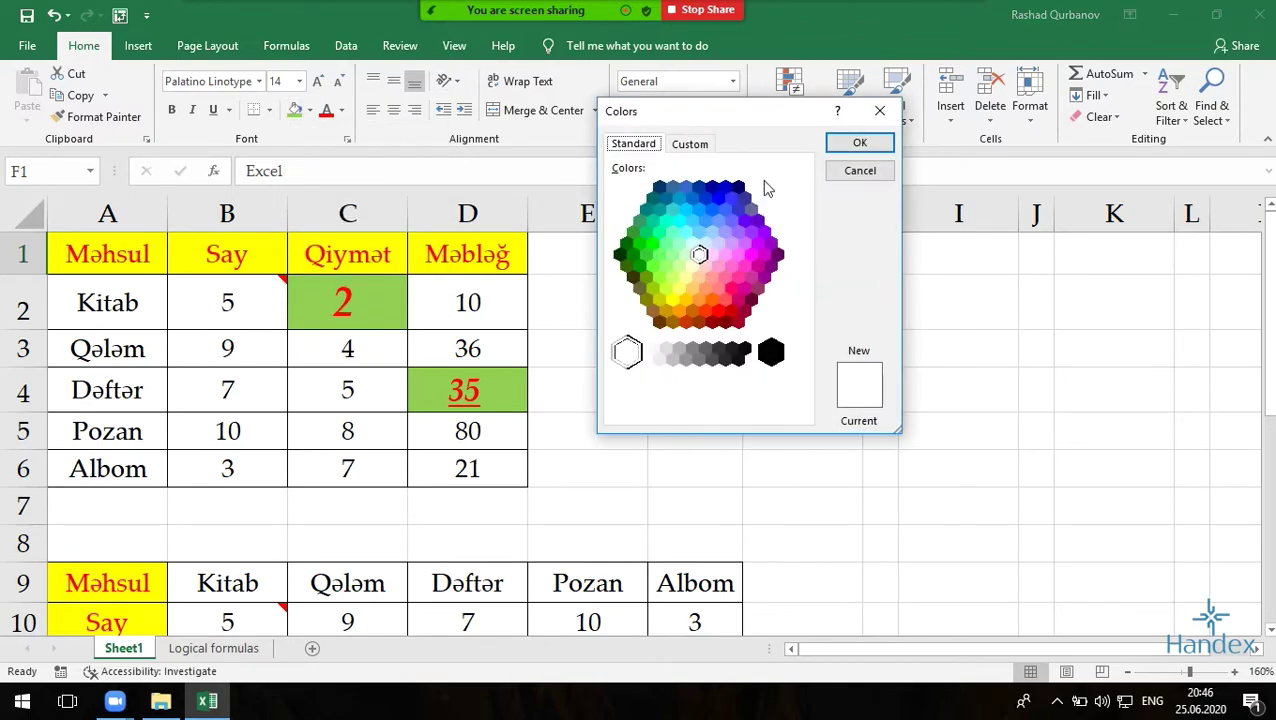
left_click_drag(726, 117, 249, 229)
left_click(214, 256)
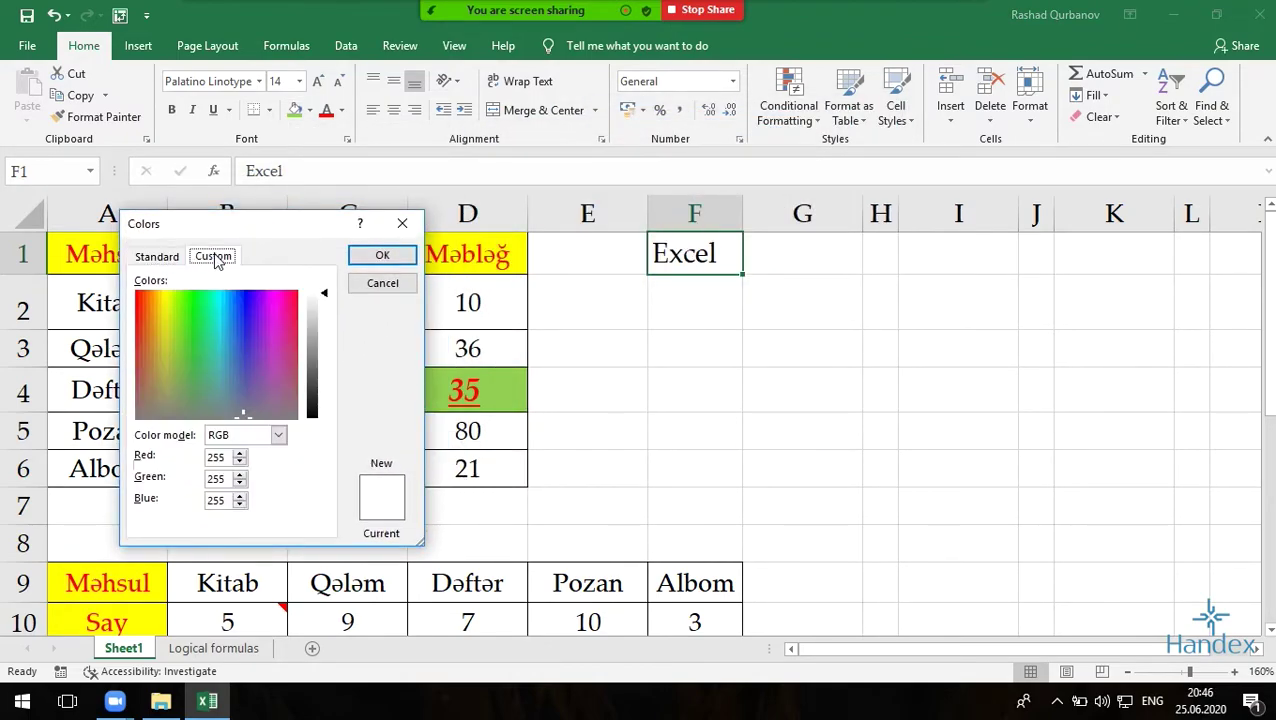
left_click(157, 257)
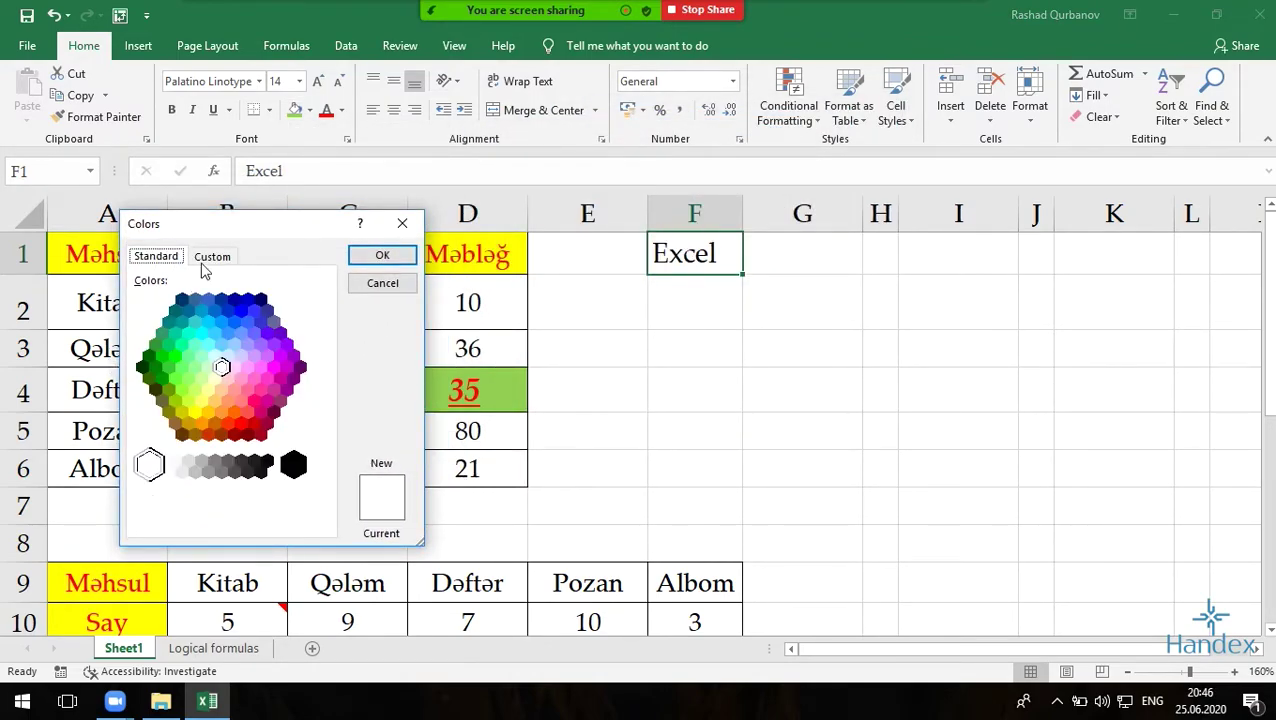
left_click(205, 261)
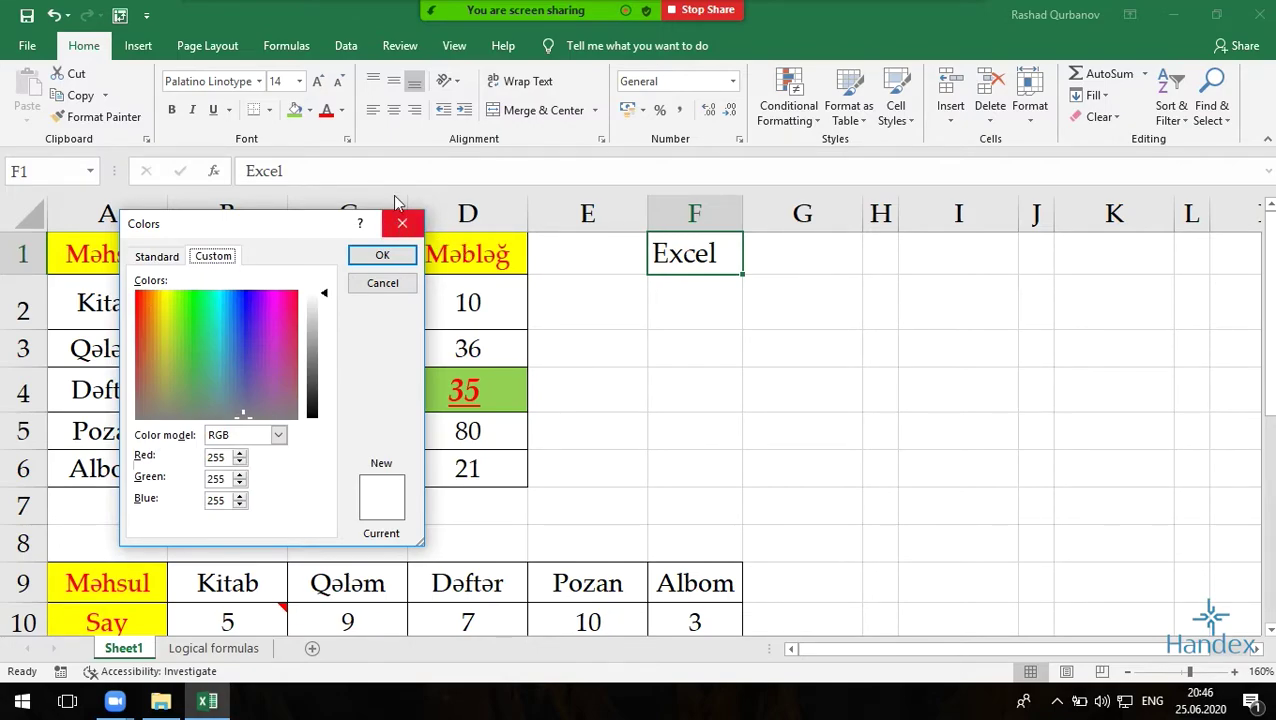
left_click(401, 222)
left_click(342, 111)
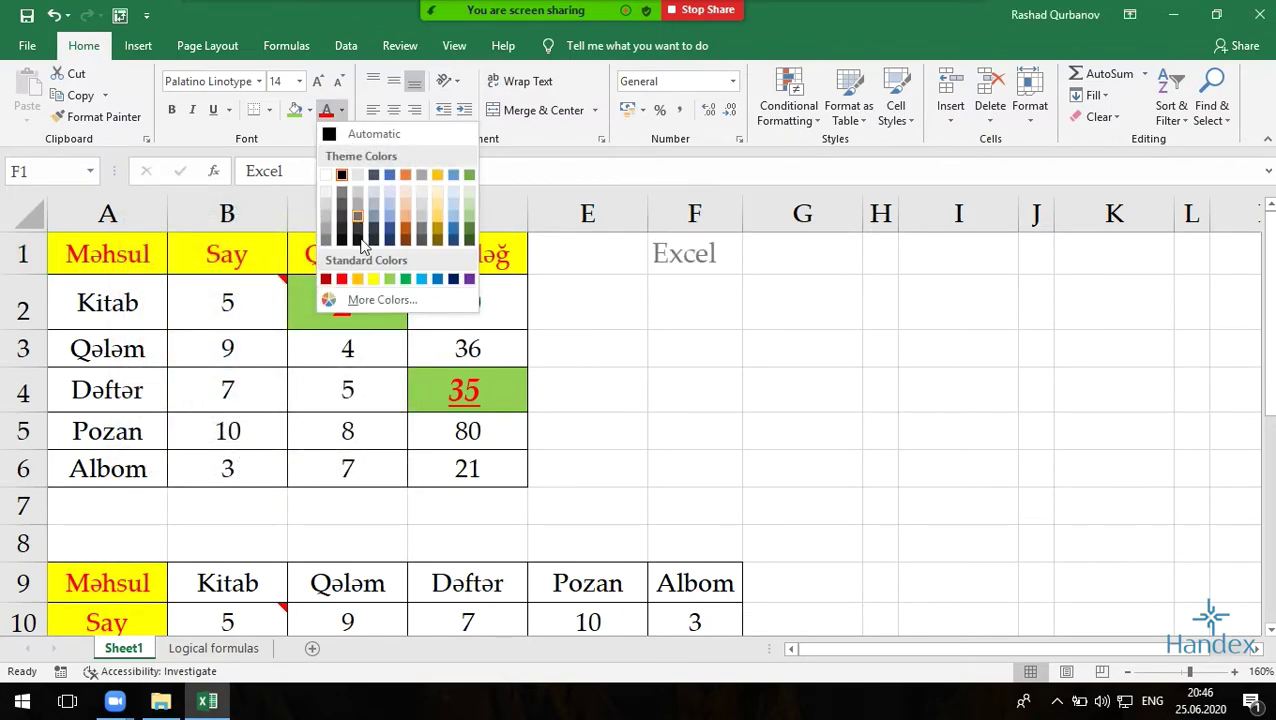
Step: Colour the word Excel in F1 dark green, then select the product table A1:D6
left_click(469, 240)
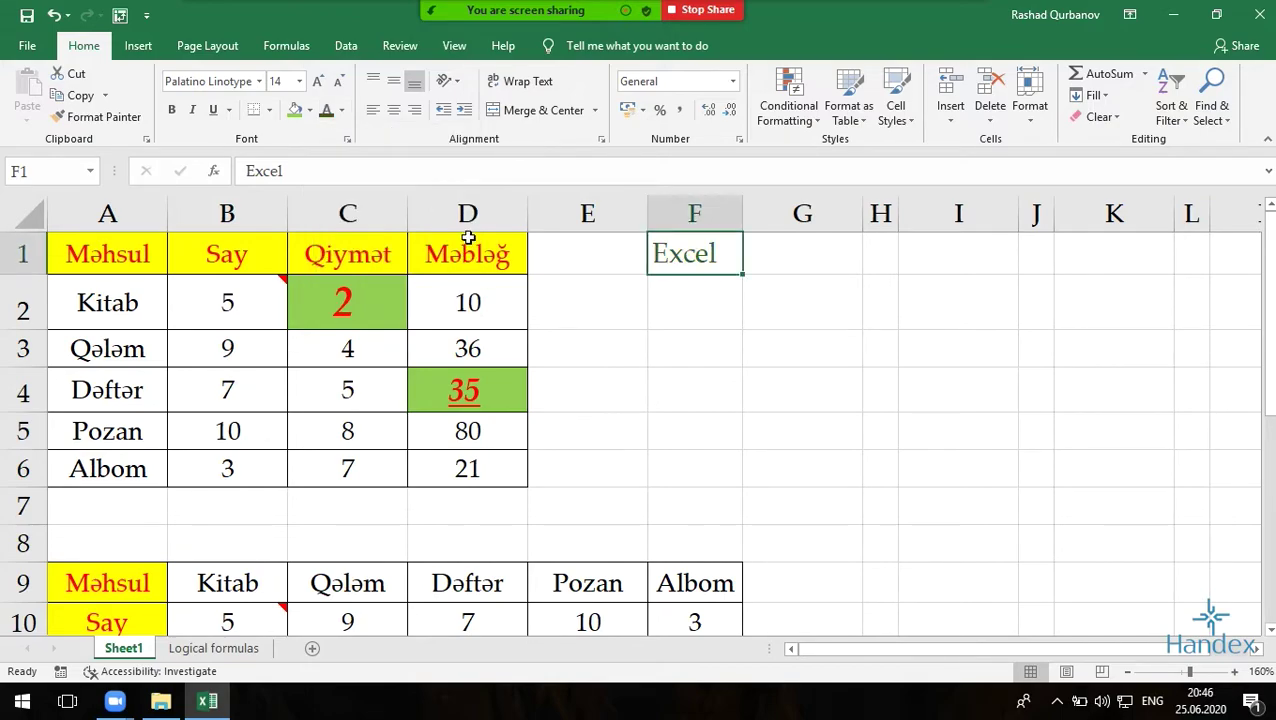
left_click(270, 110)
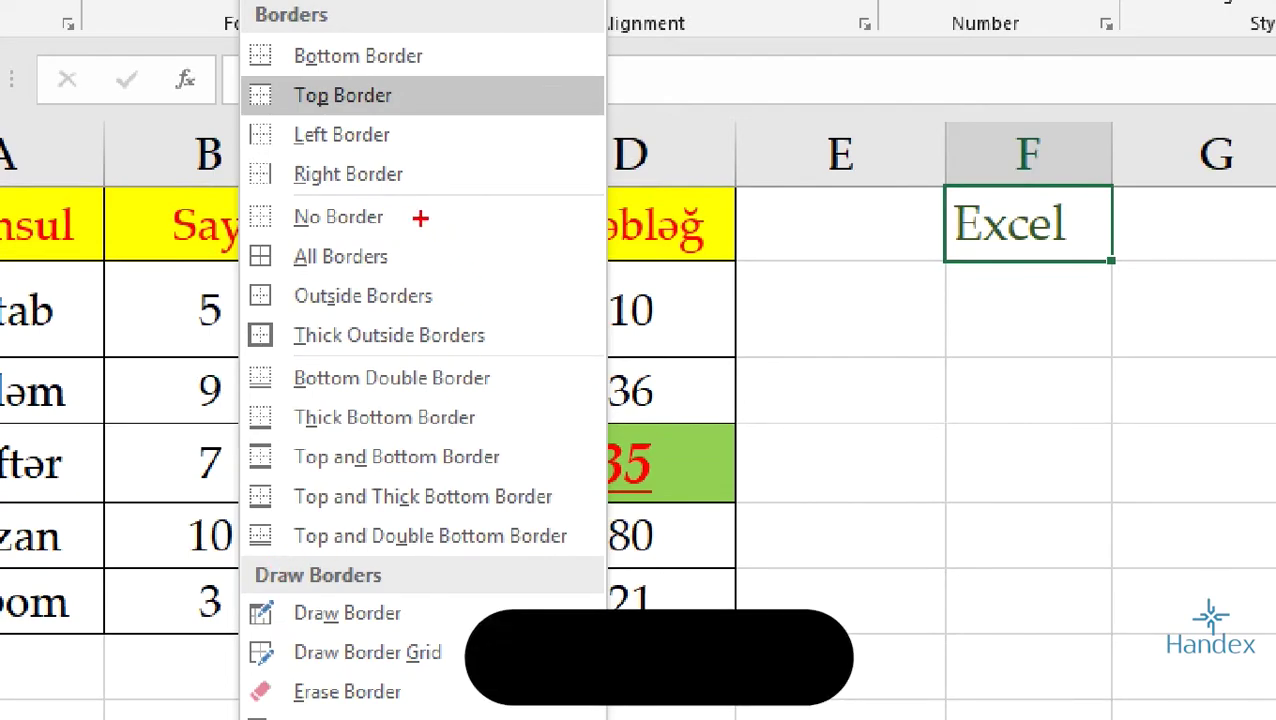
left_click_drag(243, 242, 340, 228)
mouse_move(258, 266)
left_mouse_down()
mouse_move(388, 265)
mouse_move(313, 258)
left_mouse_up()
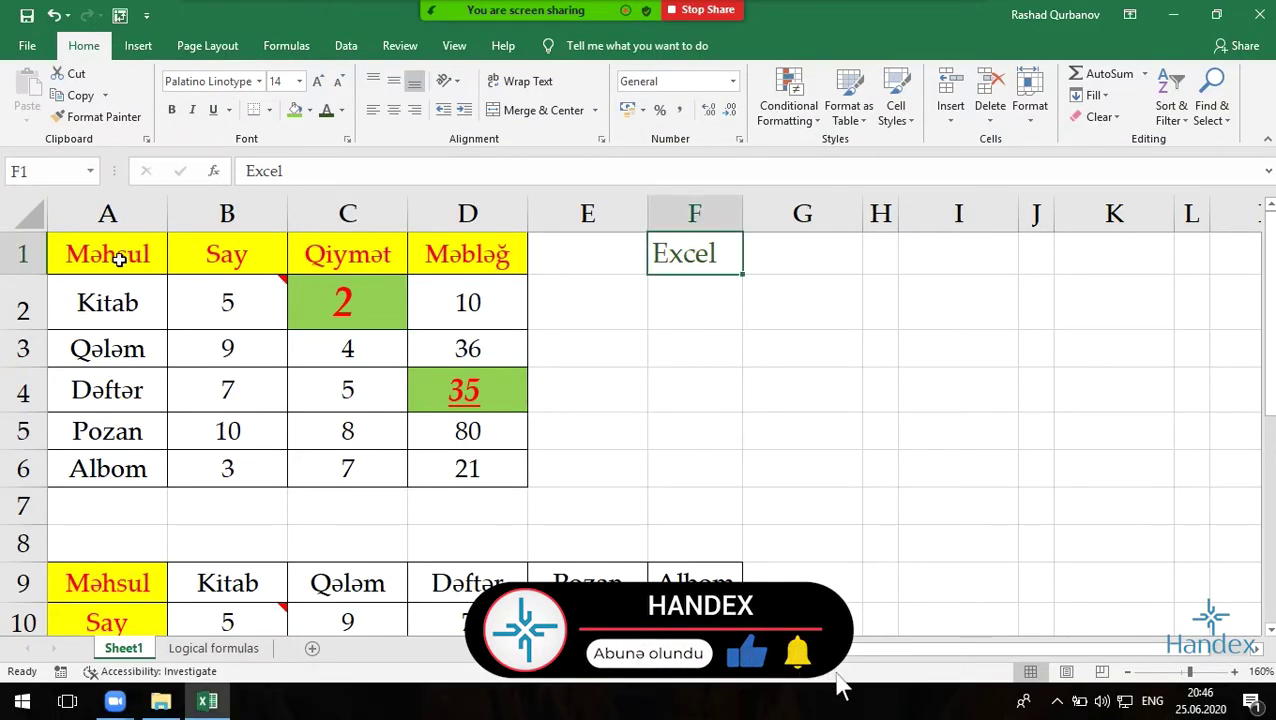
left_click_drag(200, 252, 470, 470)
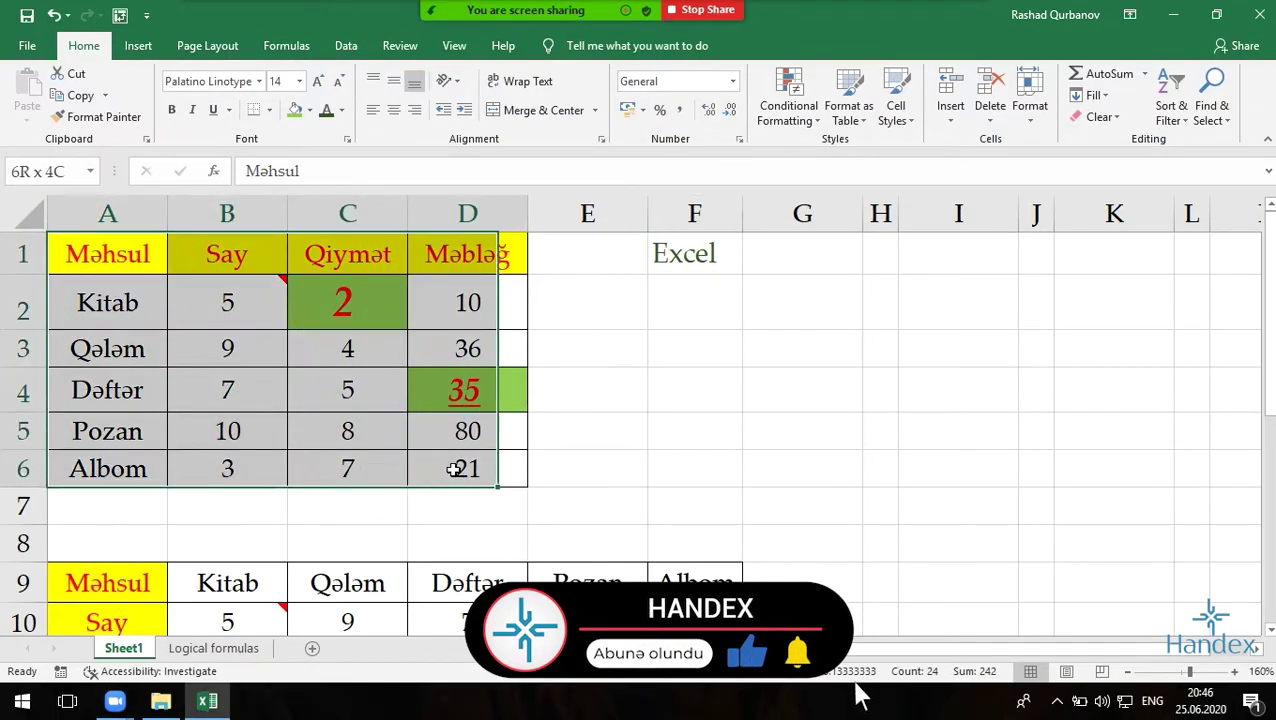
Step: Frame the product table A1:D6 with Thick Outside Borders after trying another border style
left_click(268, 110)
left_click(322, 300)
left_click(660, 421)
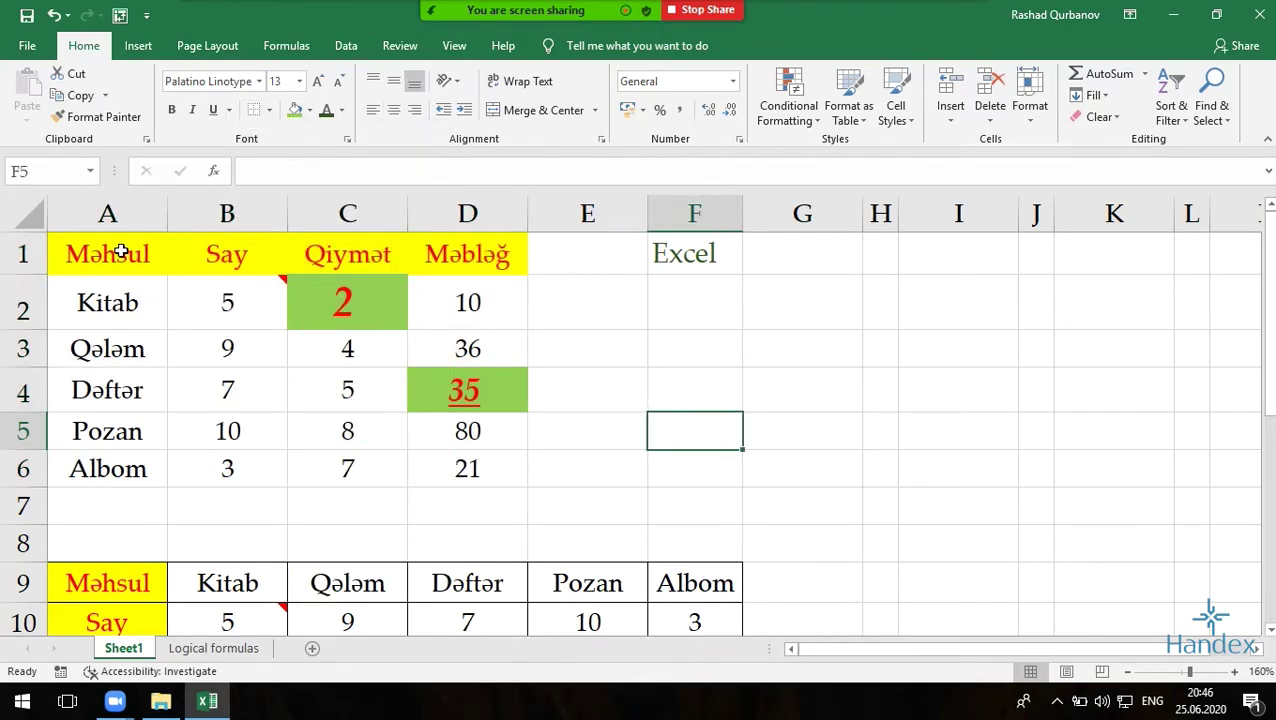
left_click_drag(119, 252, 467, 469)
left_click(269, 110)
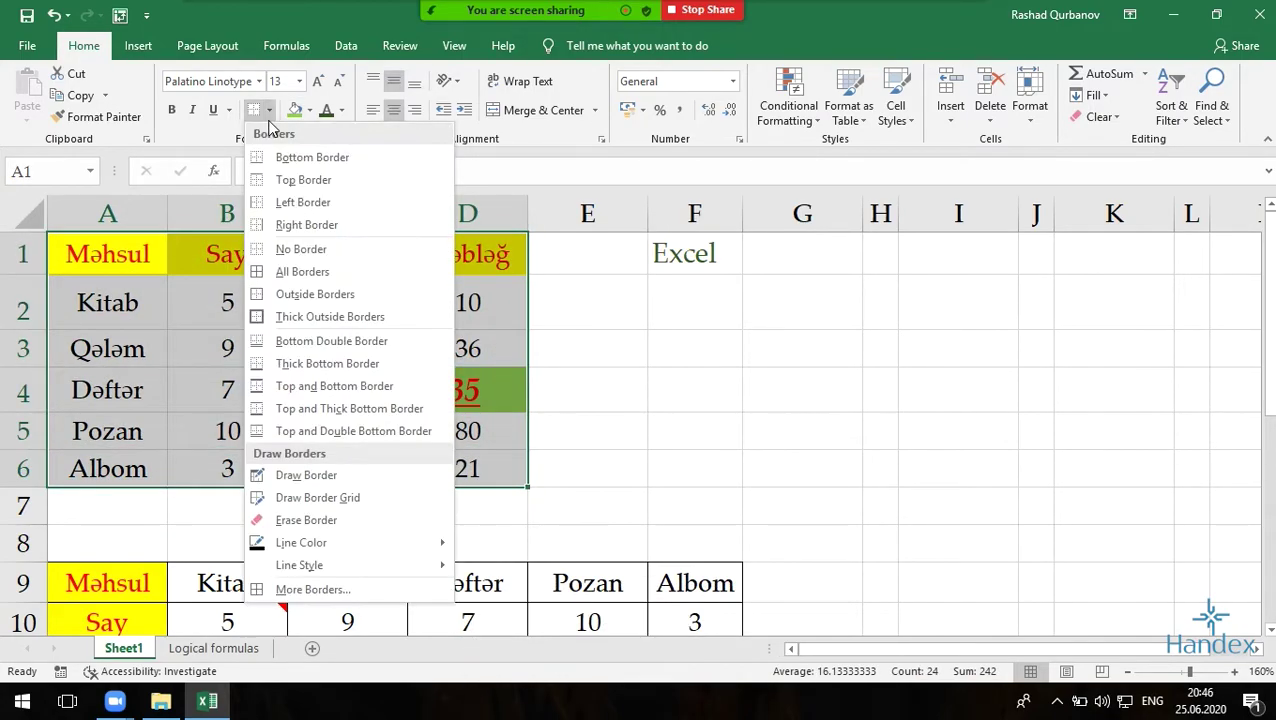
left_click(333, 318)
left_click(598, 372)
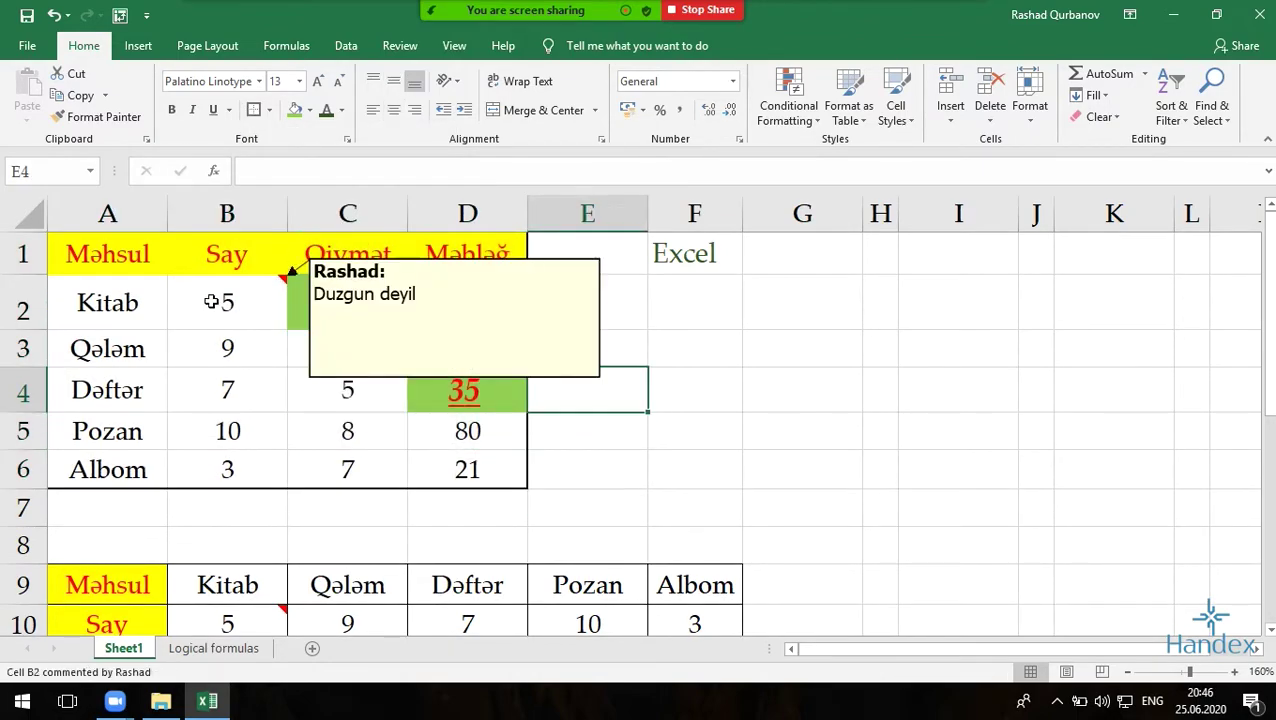
left_click(268, 111)
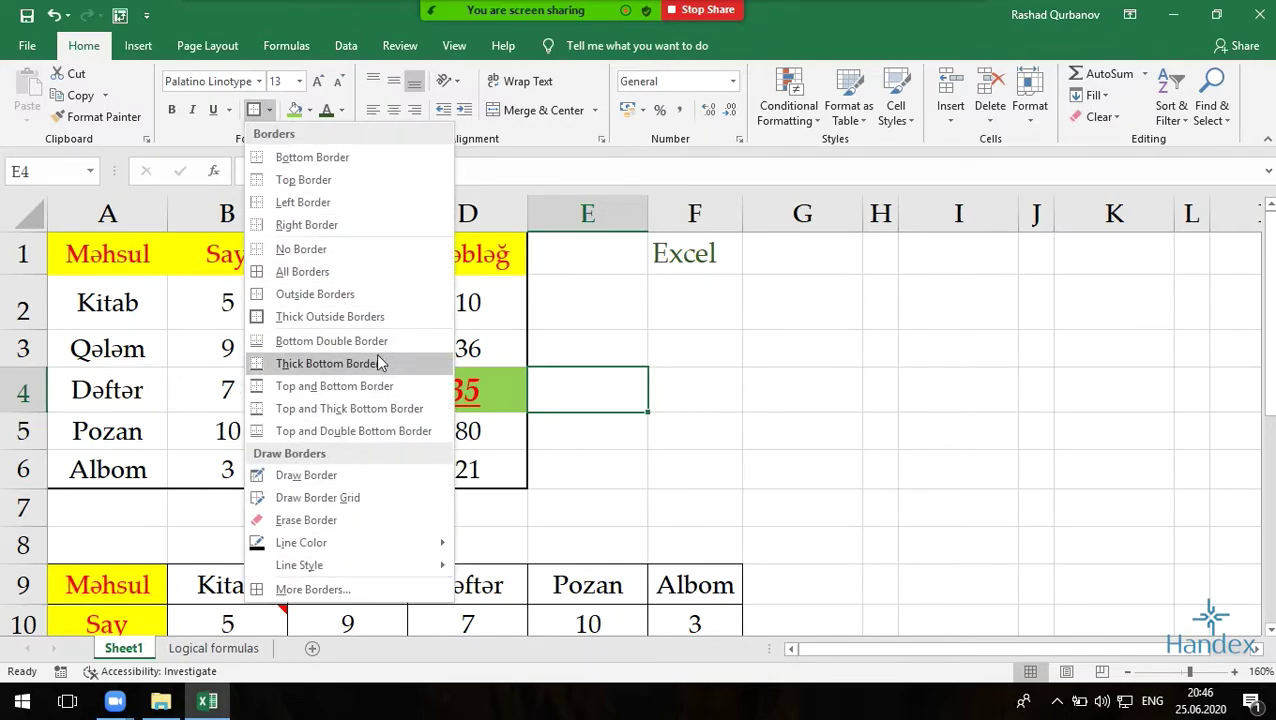
Step: Hand-draw a thin border box around E2:J7, undoing an extra box drawn over G4:I8
left_click(309, 482)
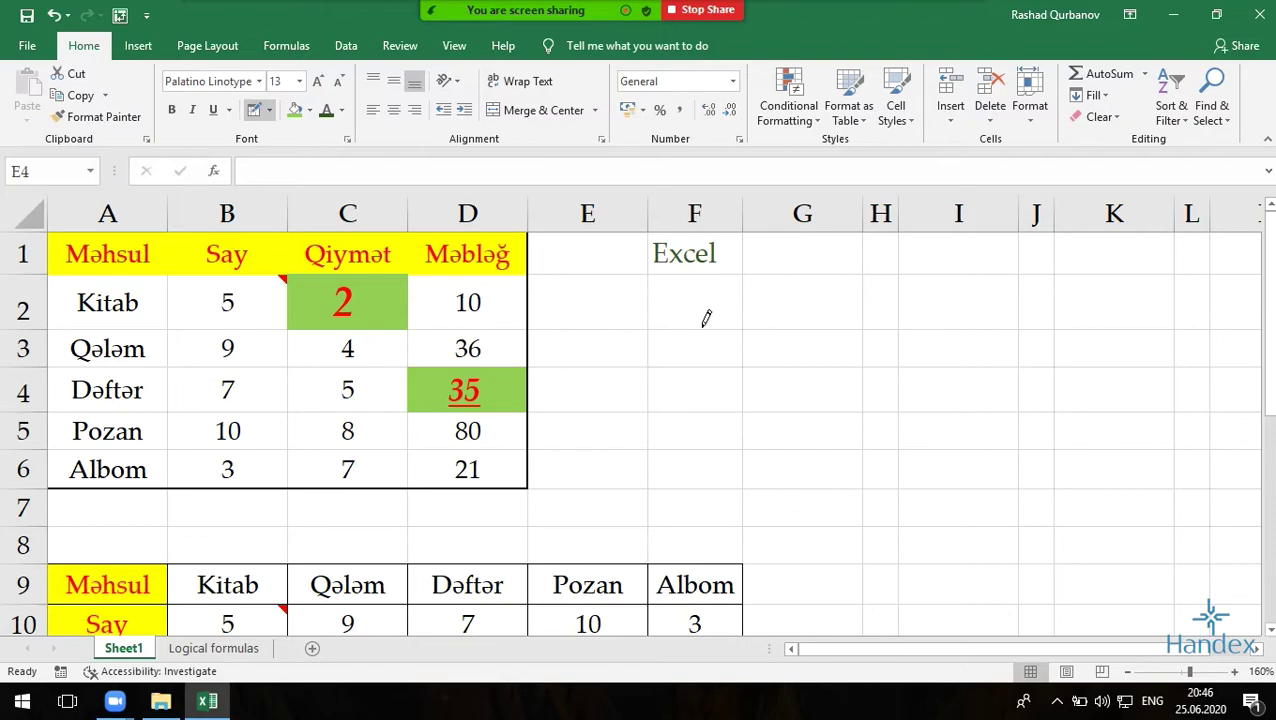
mouse_move(601, 286)
left_mouse_down()
mouse_move(983, 482)
mouse_move(1066, 507)
mouse_move(977, 421)
mouse_move(901, 407)
left_mouse_up()
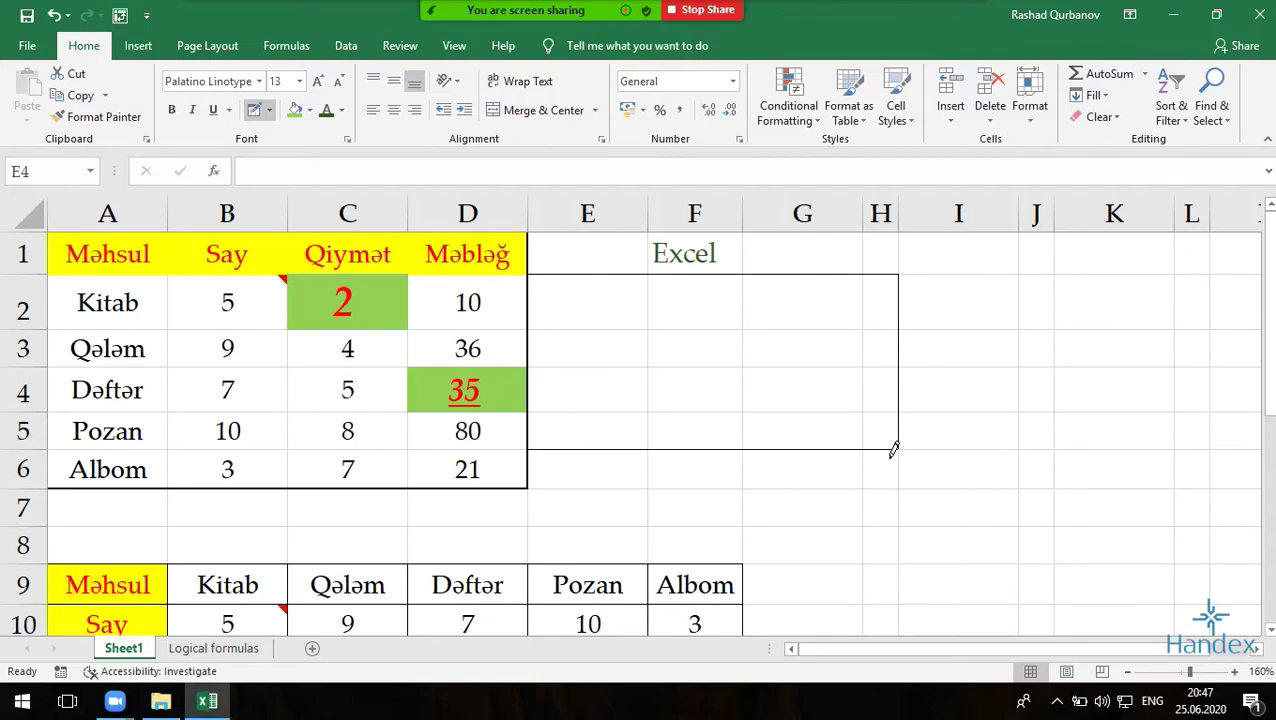
left_click_drag(893, 450, 1031, 497)
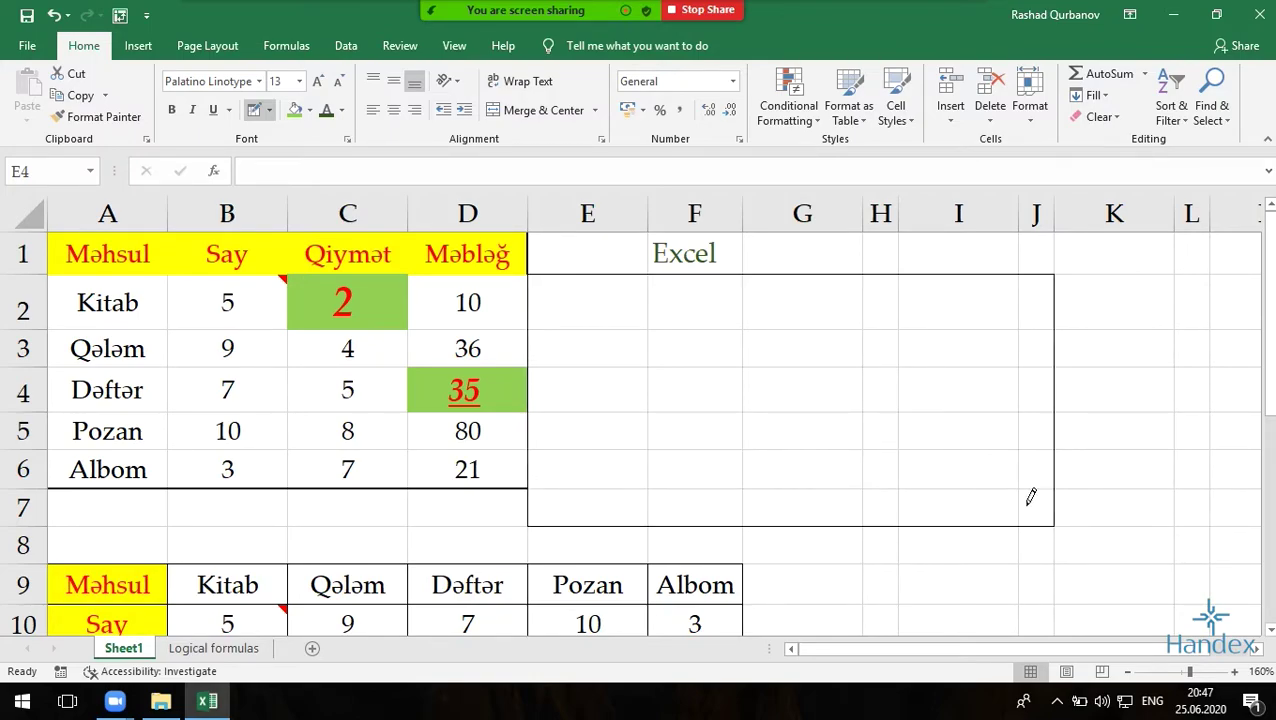
left_click_drag(779, 377, 982, 521)
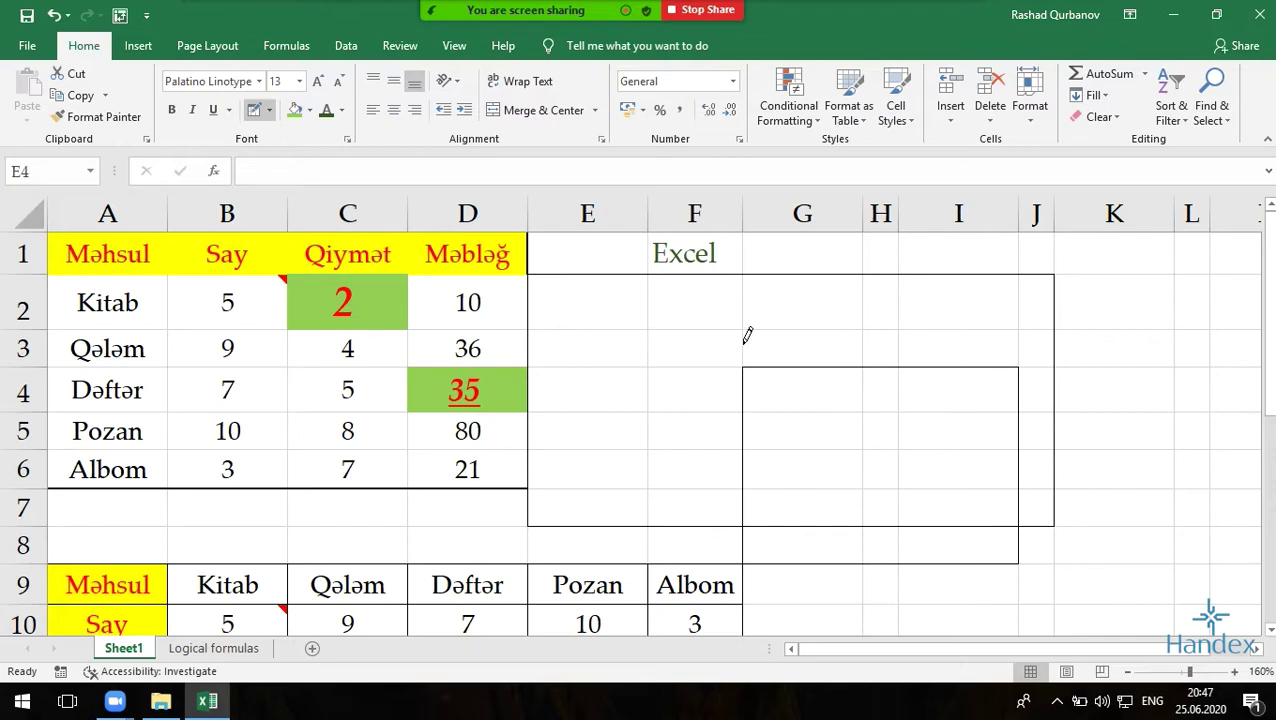
key("ctrl+z")
left_click(268, 110)
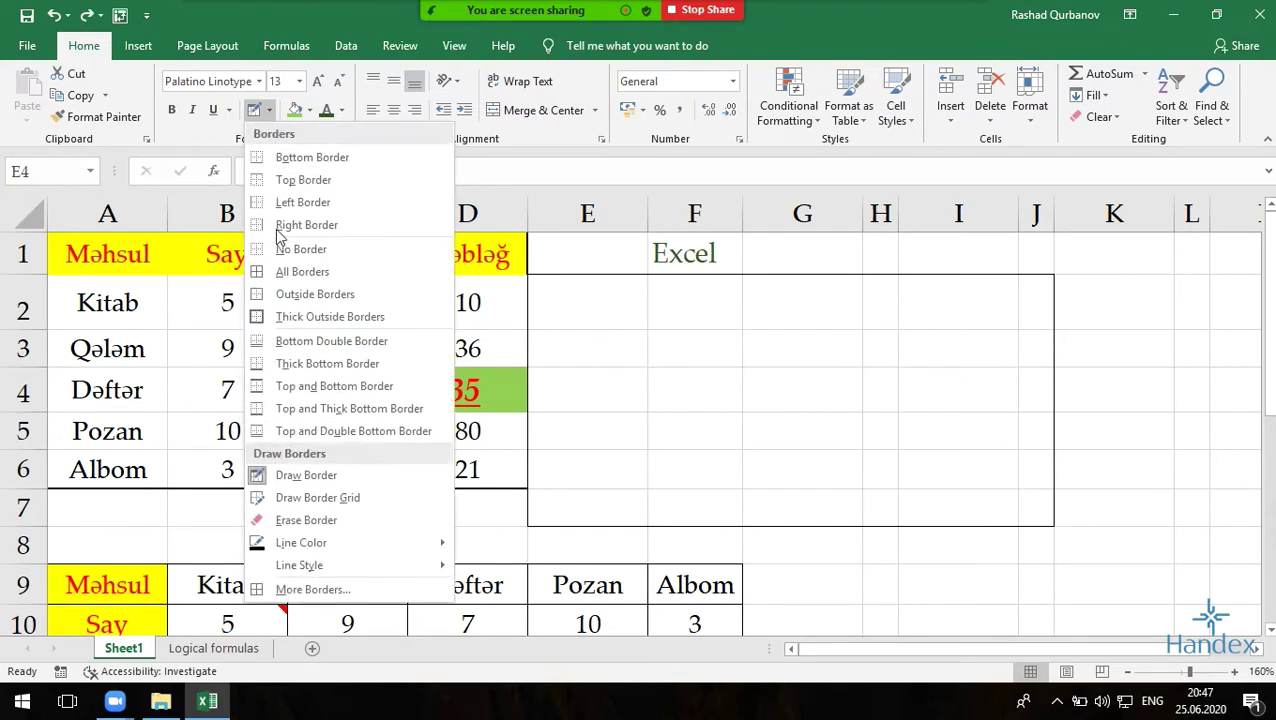
Step: Undo the drawn box and use Draw Border Grid to line every cell of E2:J8
left_click(352, 497)
key("ctrl+z")
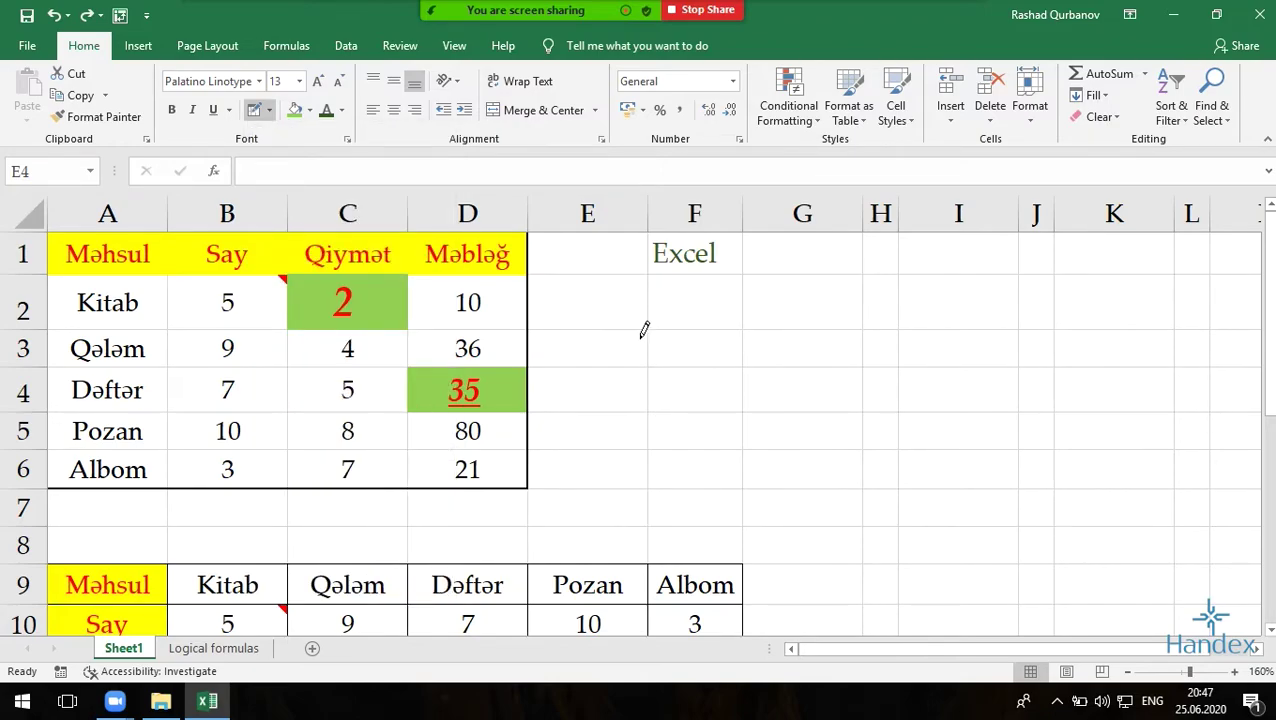
left_click(271, 110)
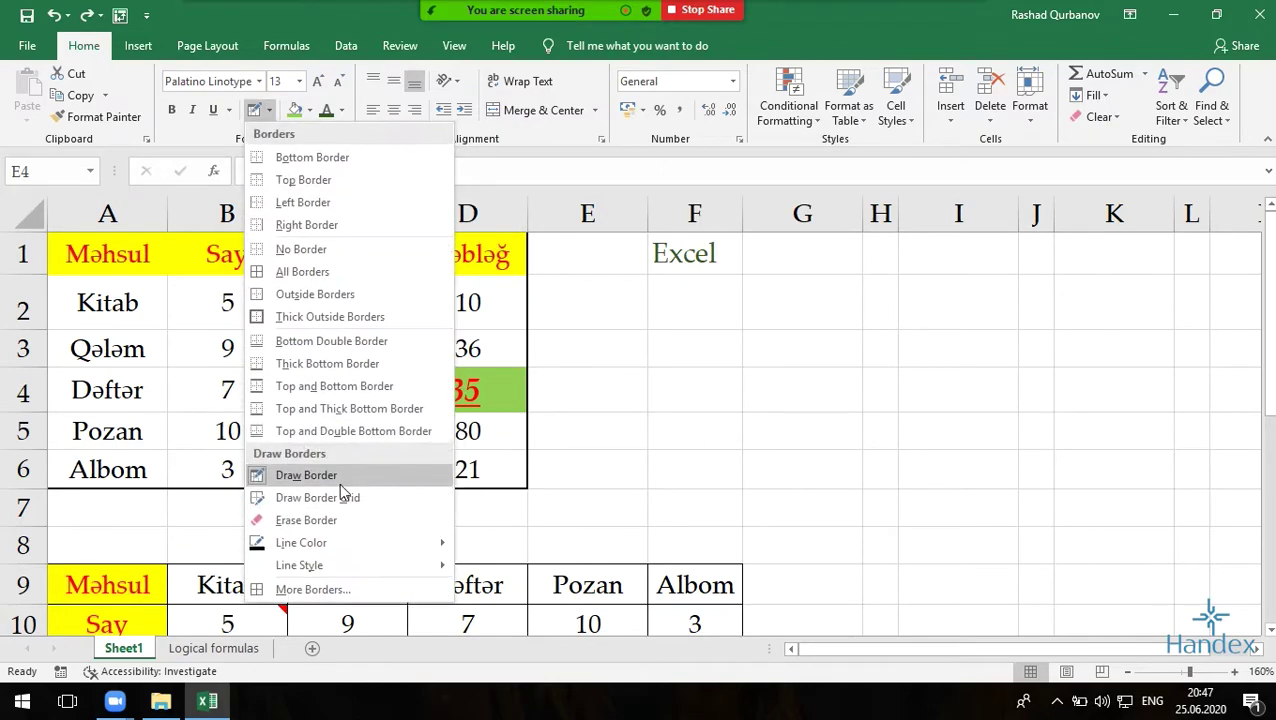
left_click(339, 499)
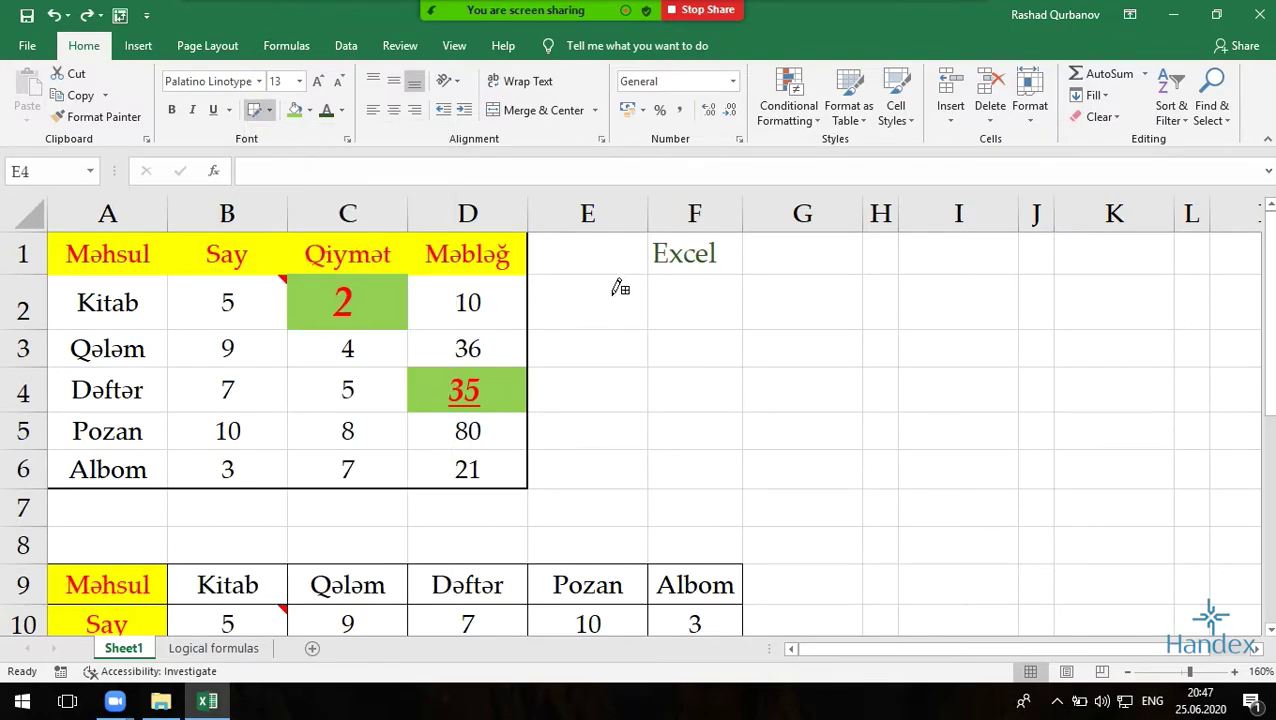
left_click_drag(617, 287, 1067, 526)
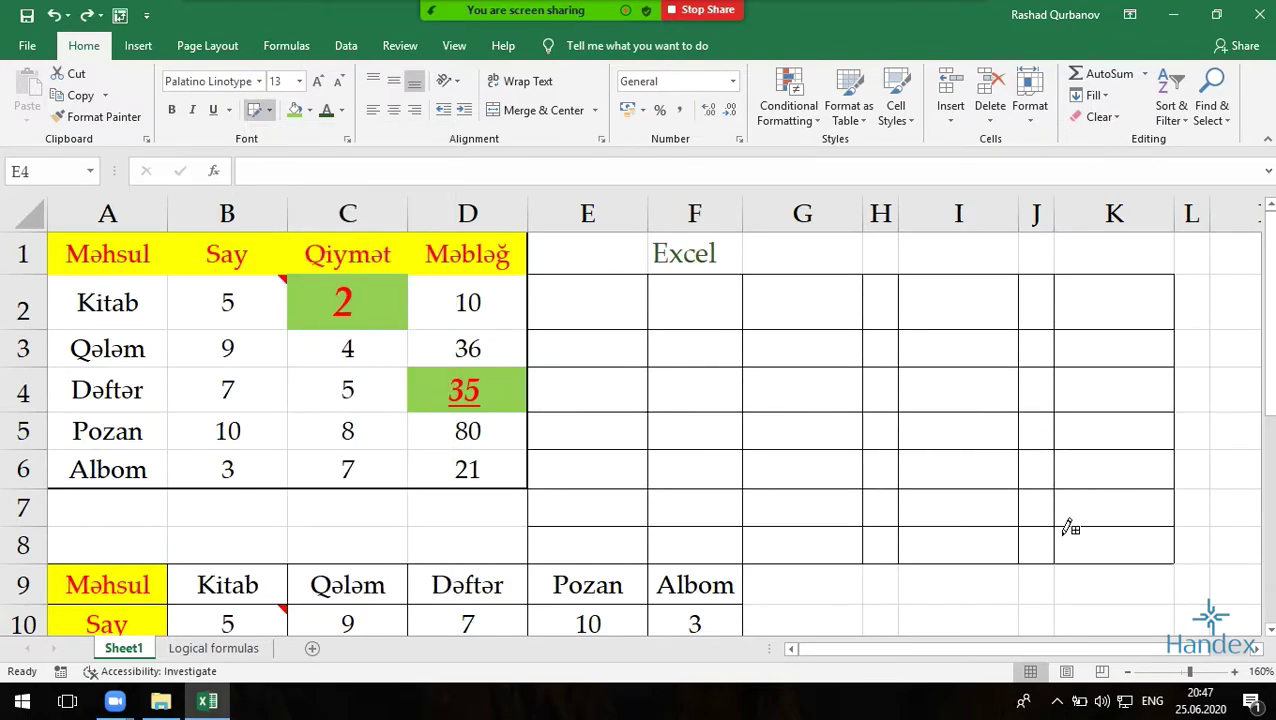
left_click_drag(1067, 526, 1031, 527)
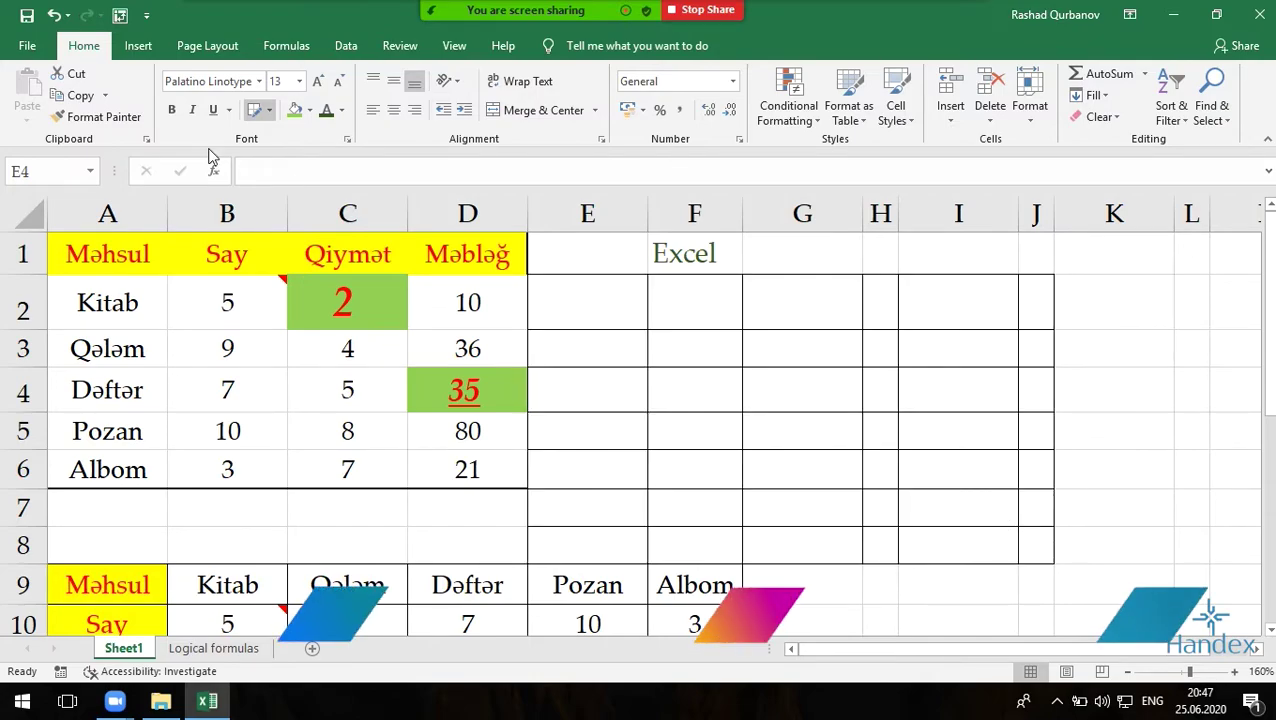
left_click(268, 110)
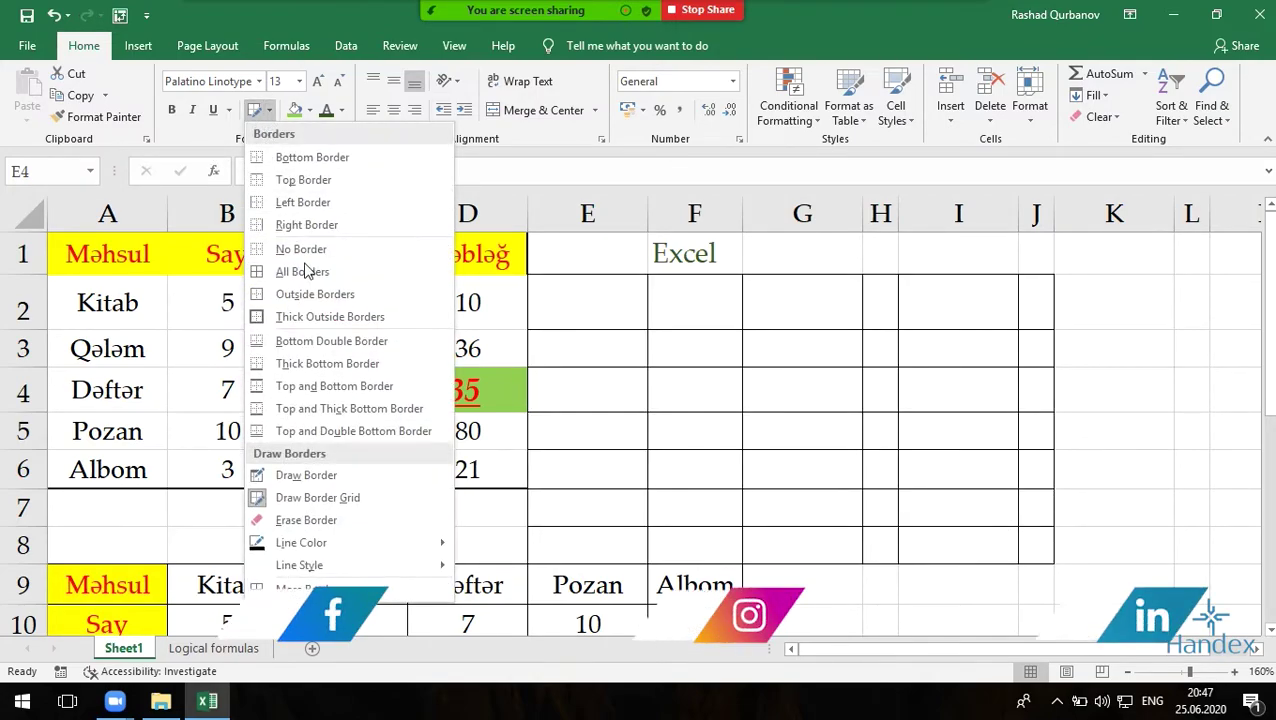
Step: Erase the borders inside F2:G6, then look through the Line Color and Line Style options
left_click(337, 519)
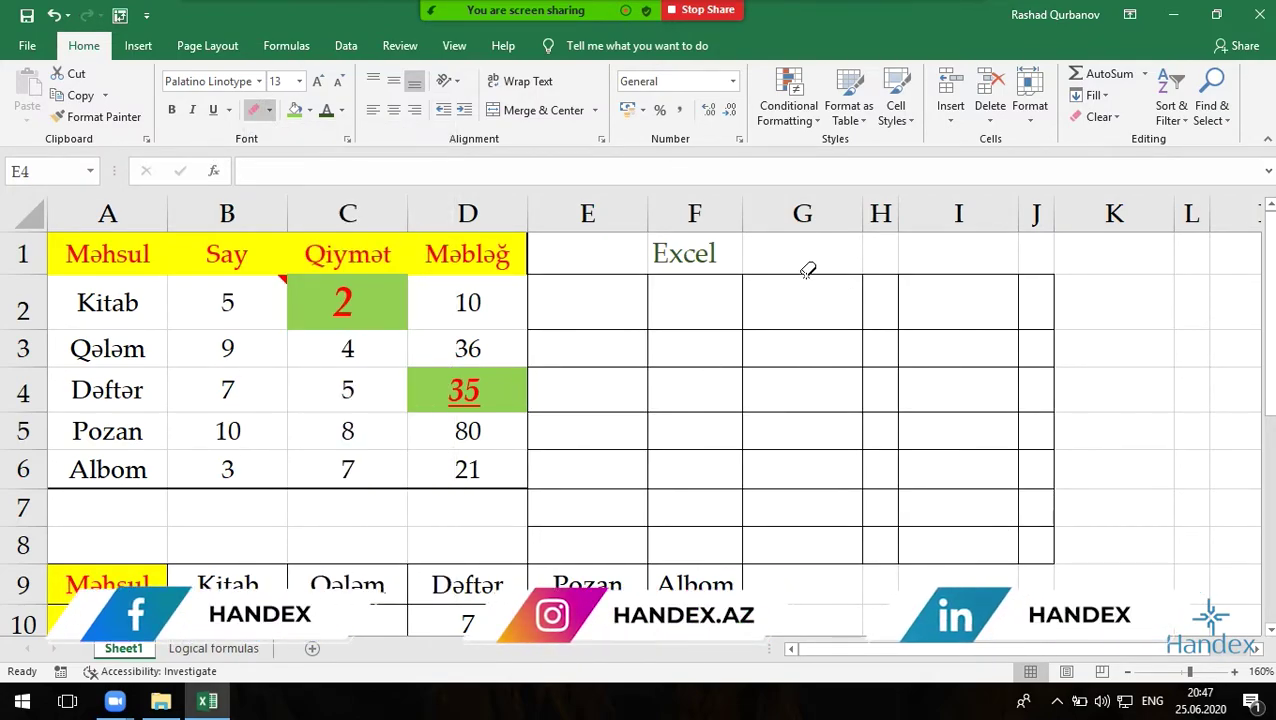
left_click_drag(808, 270, 736, 460)
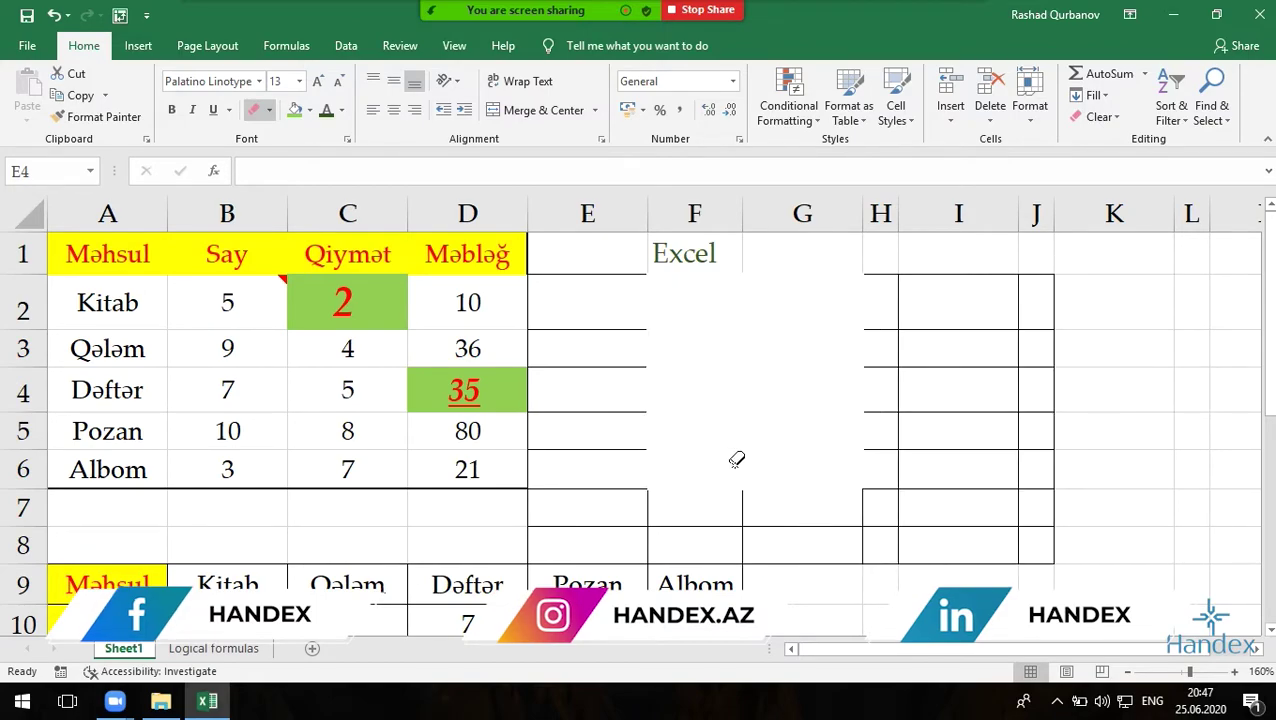
left_click(268, 110)
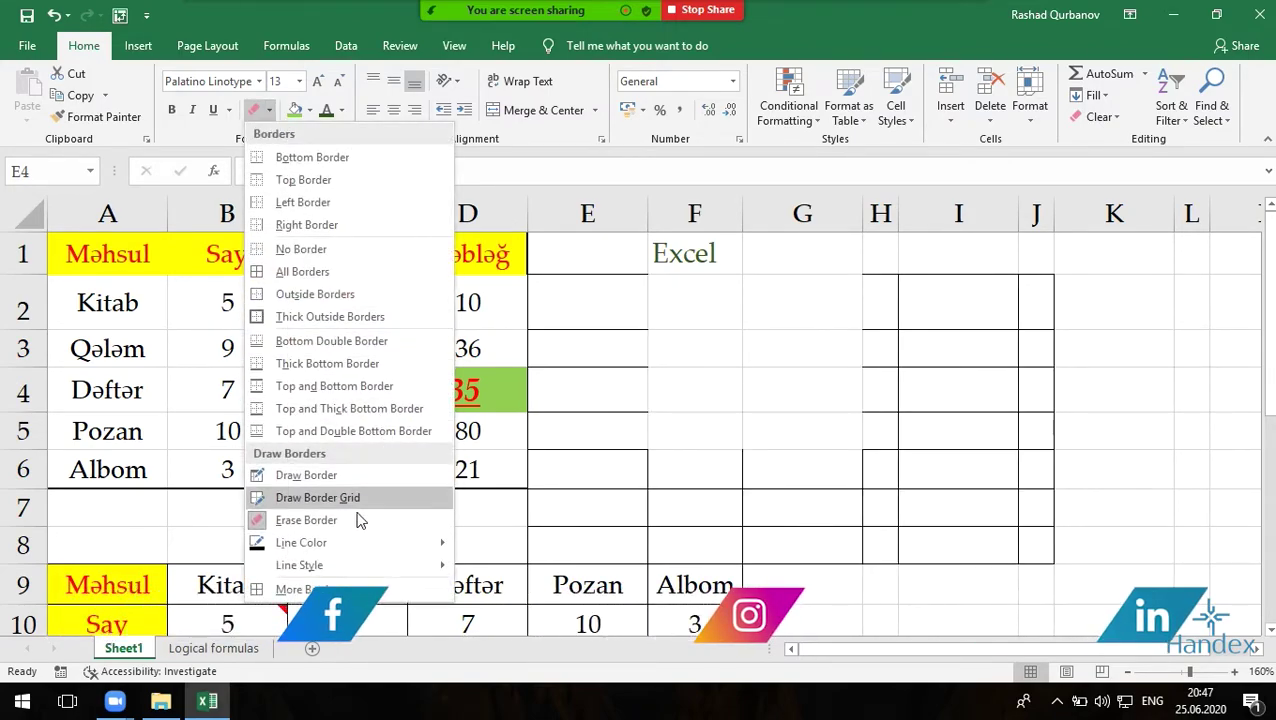
mouse_move(406, 542)
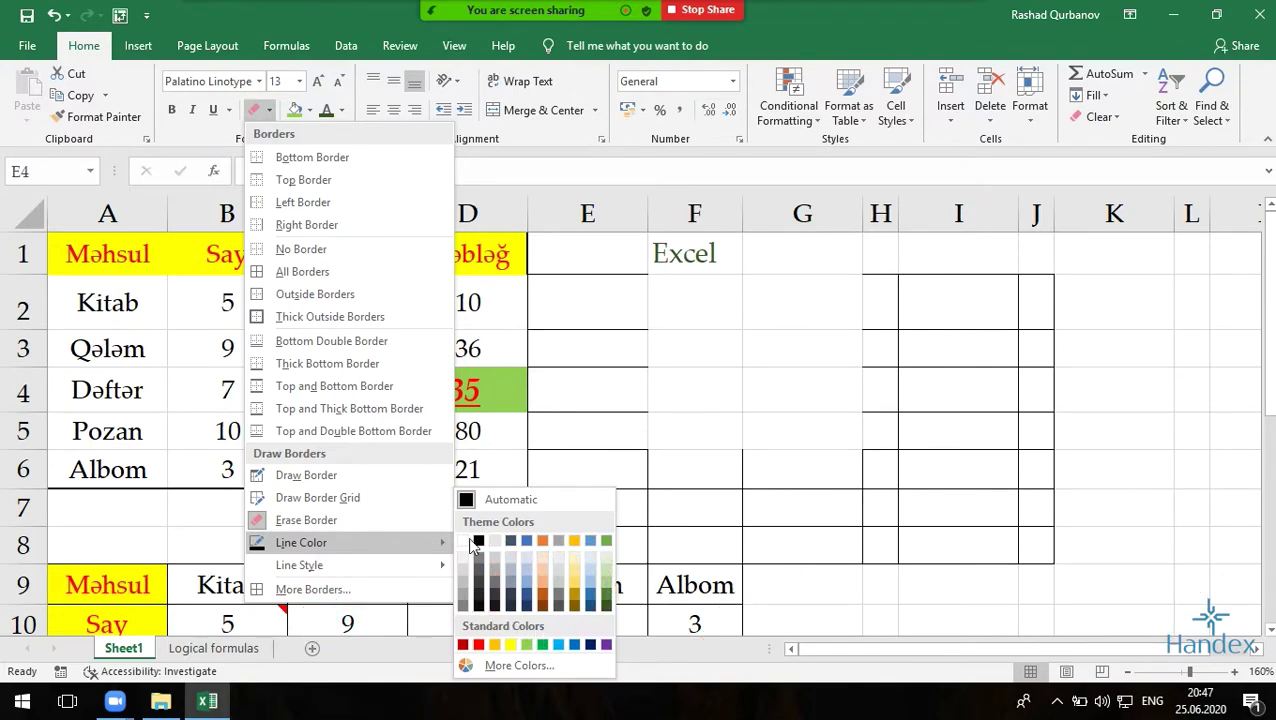
mouse_move(405, 566)
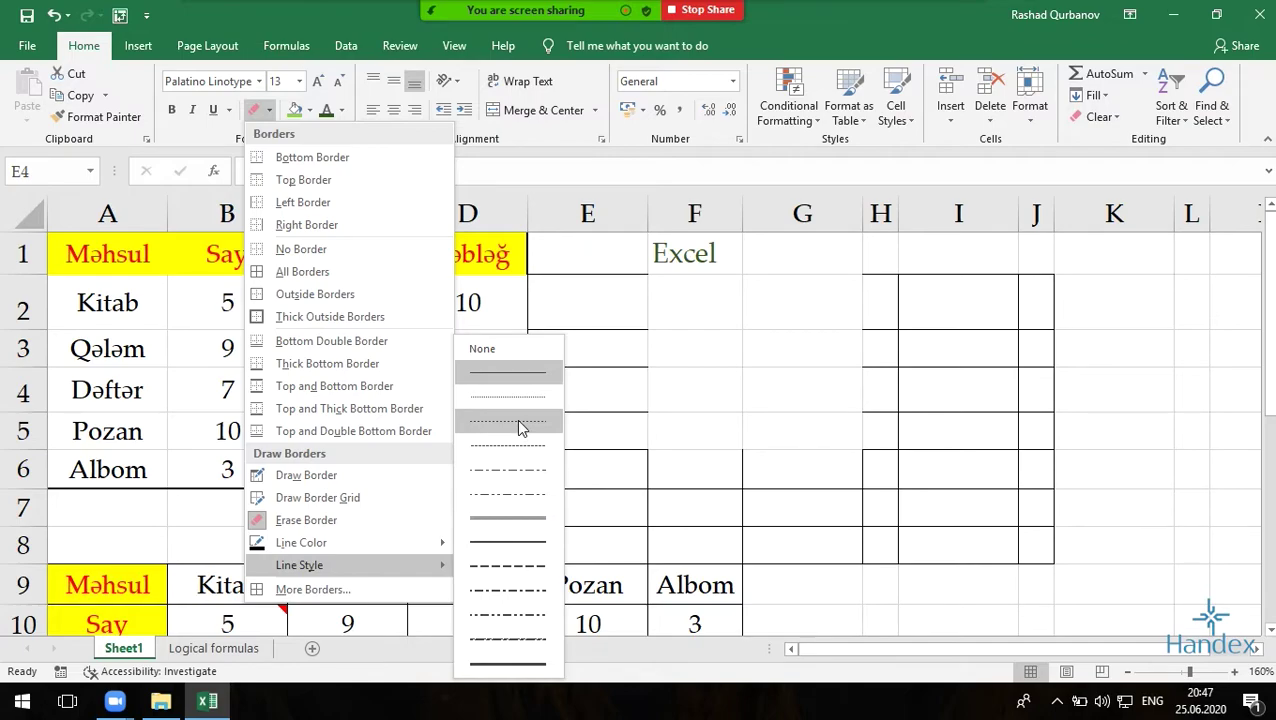
Step: Open Format Cells via More Borders and the Font launcher, closing it each time unchanged
left_click(327, 589)
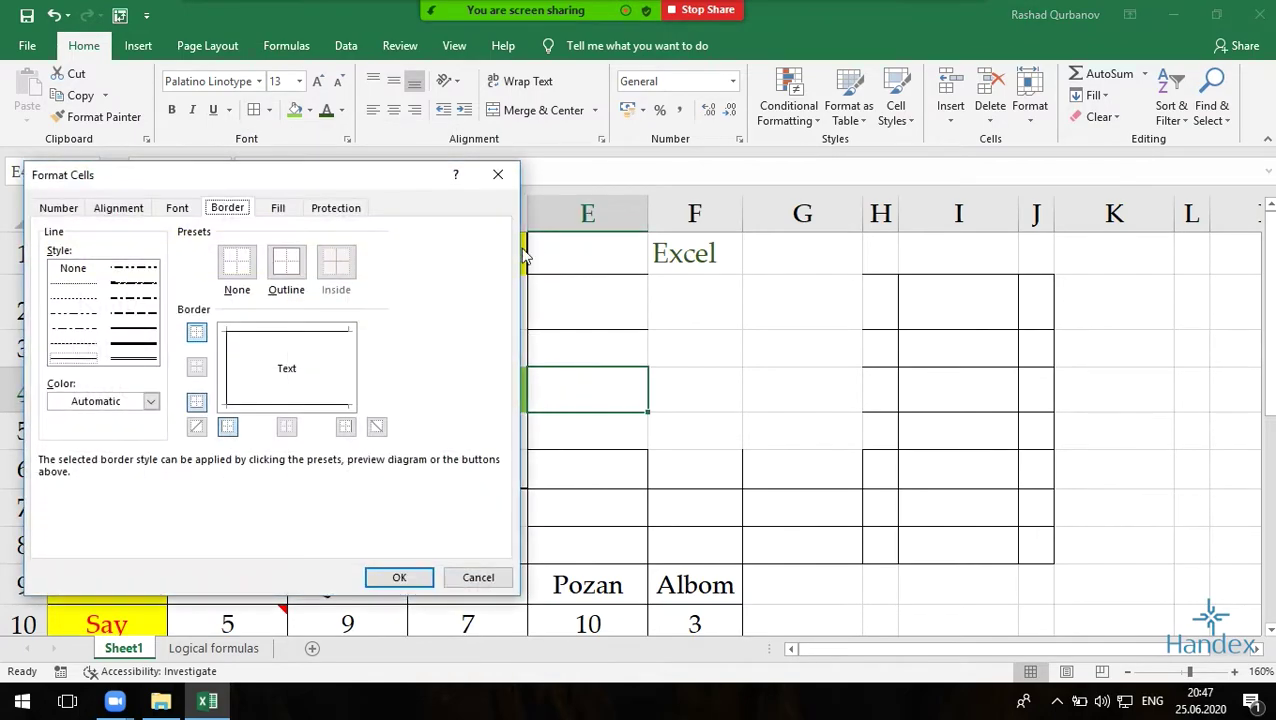
left_click_drag(338, 185, 547, 175)
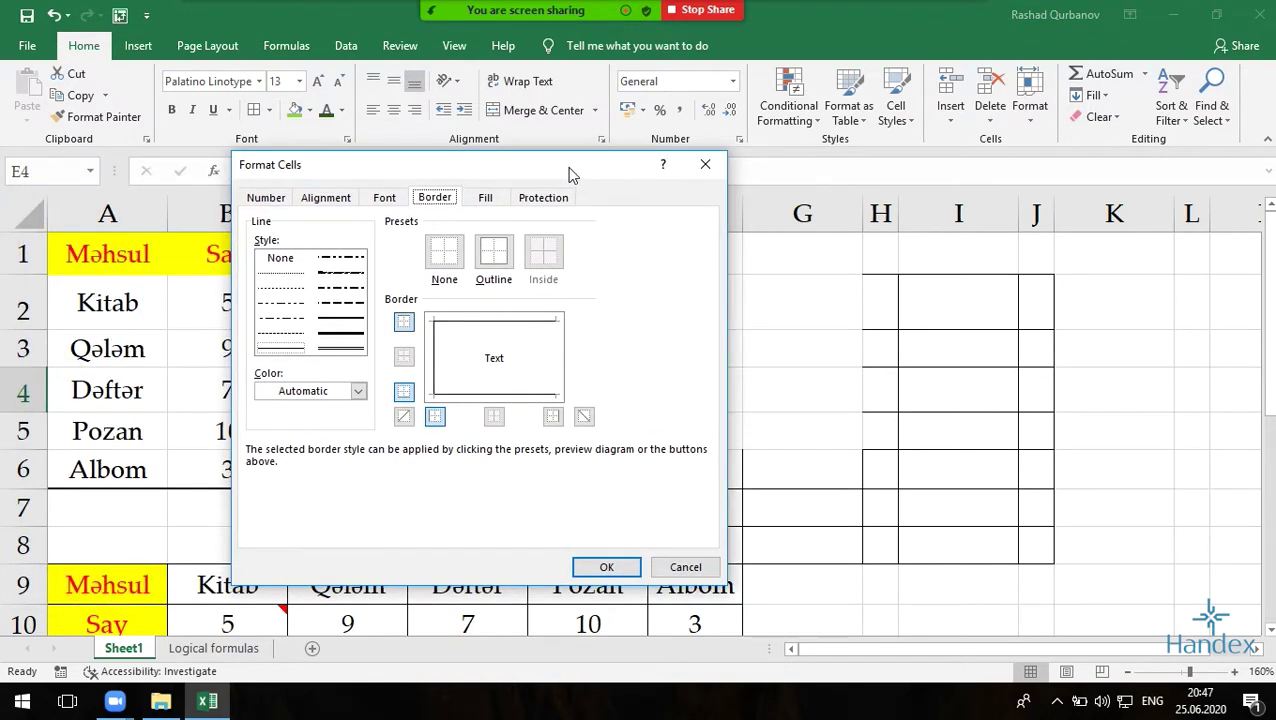
left_click(705, 165)
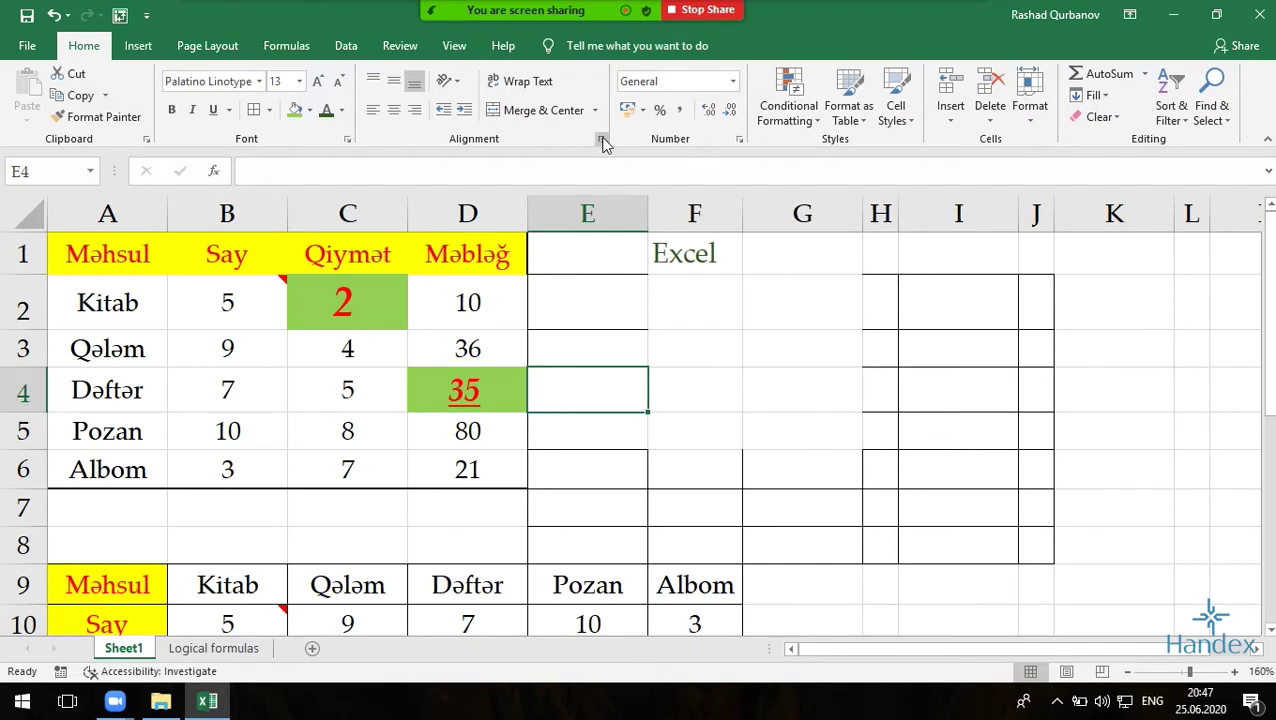
left_click(347, 140)
key("Escape")
Step: Reopen Format Cells from More Borders, the Border tab and the Alignment launcher, closing without changes
left_click(269, 112)
left_click(350, 587)
key("Escape")
left_click(348, 142)
left_click(447, 199)
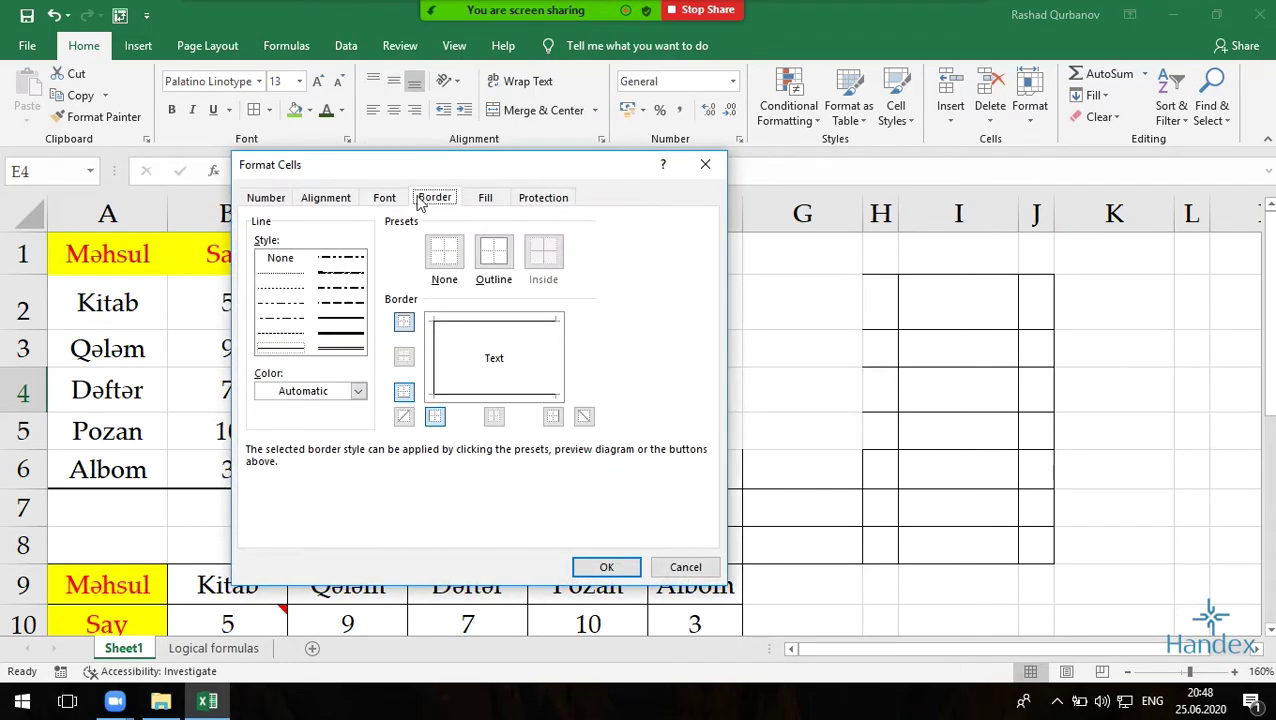
key("Escape")
left_click(601, 139)
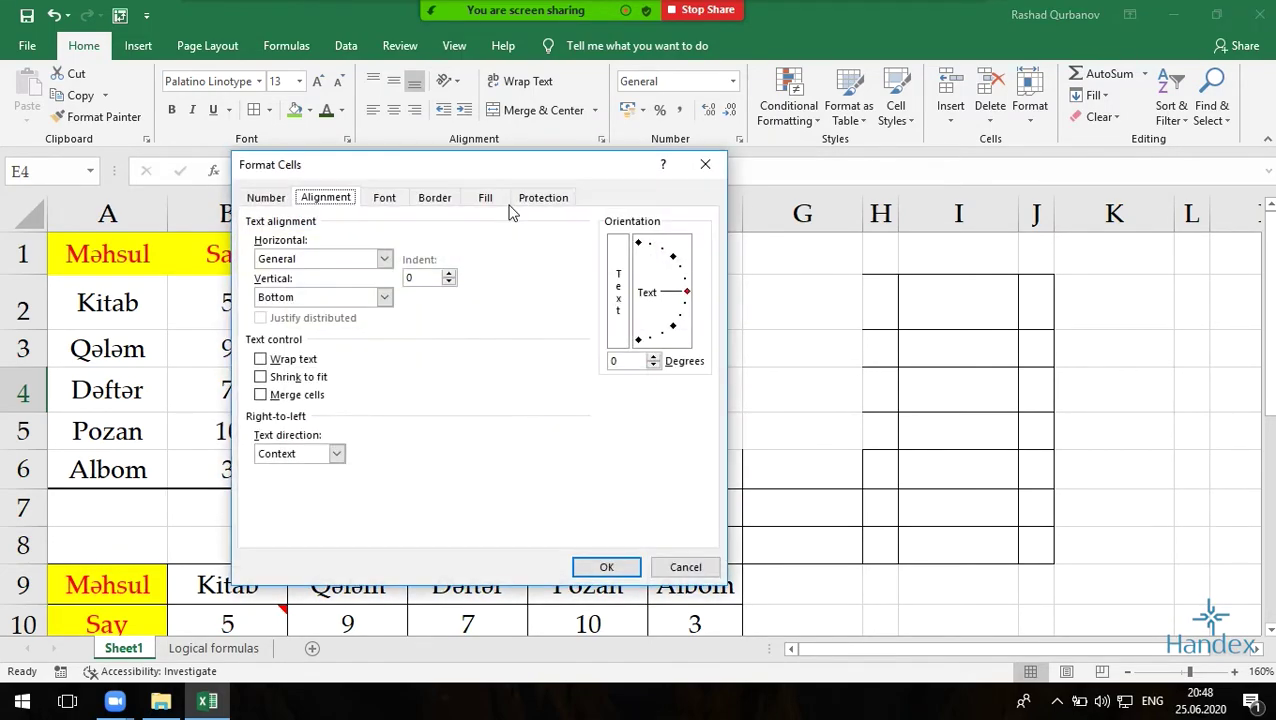
left_click(668, 163)
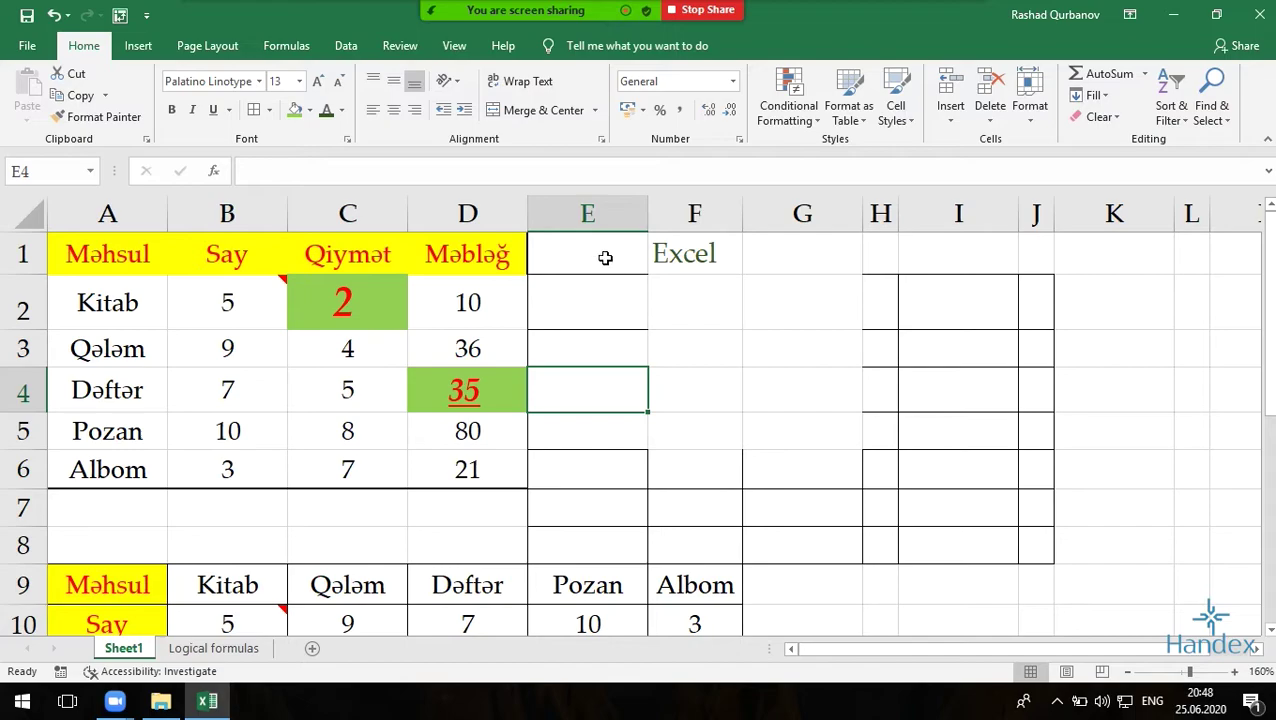
Step: Select E1:K8 and apply No Border to clear the drawn grid
left_click_drag(605, 258, 1168, 558)
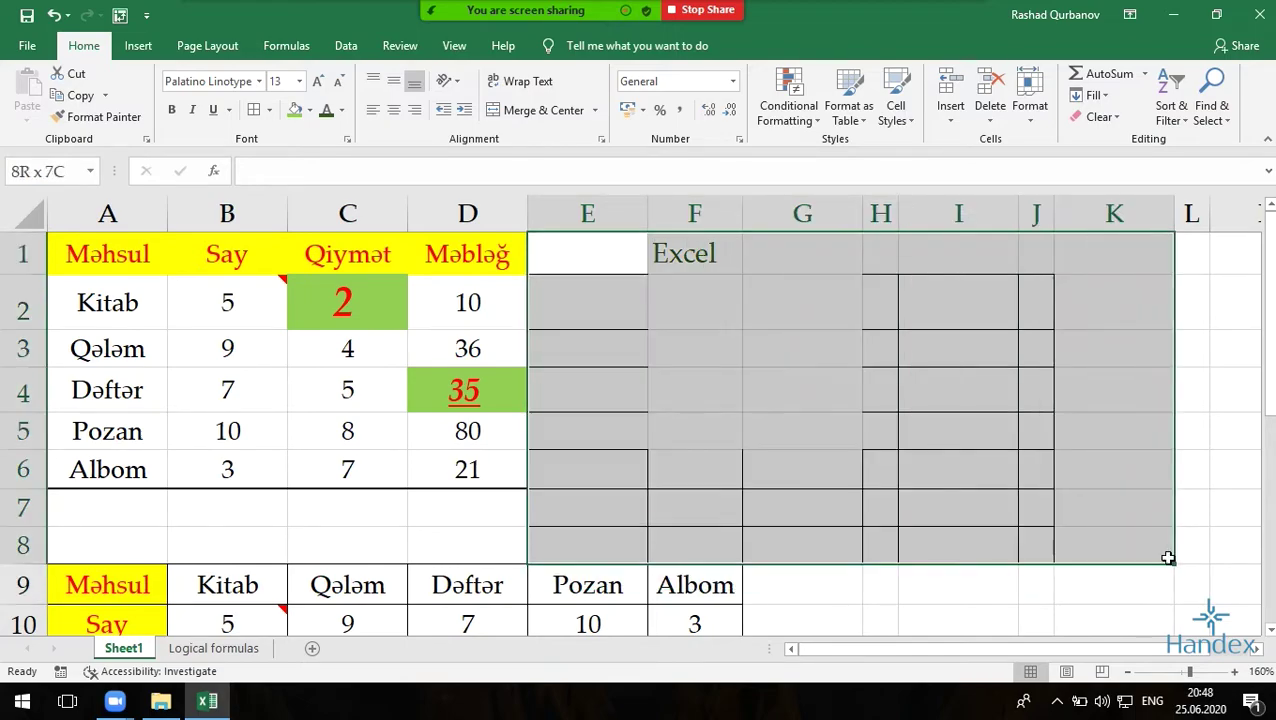
left_click(268, 110)
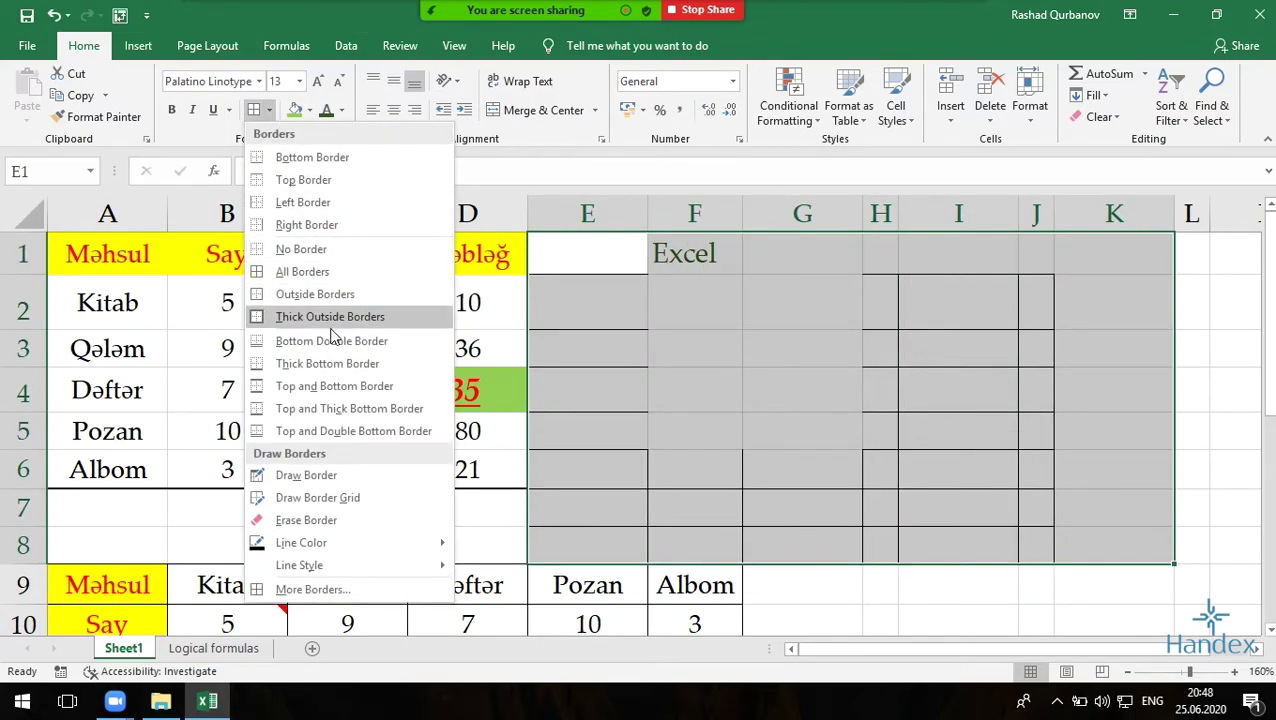
left_click(315, 250)
left_click(686, 340)
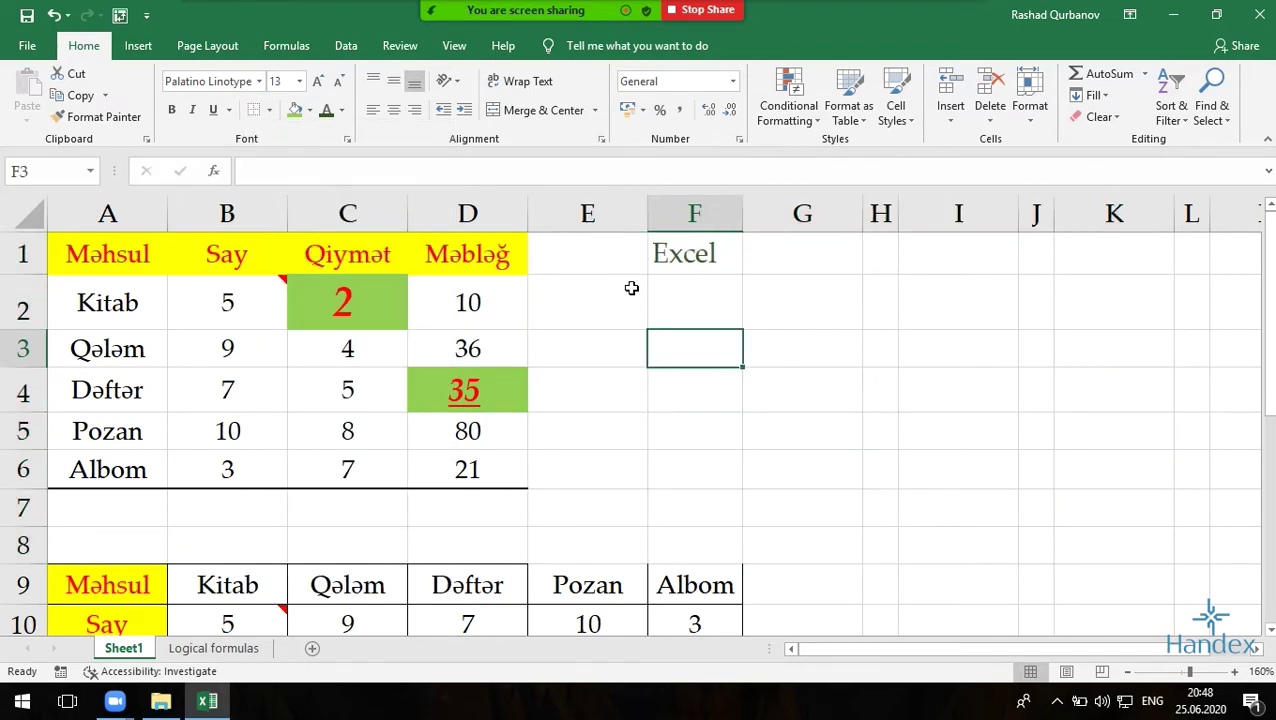
Step: Look through the Format Cells Border, Fill and Alignment tabs and the Borders list without applying anything
left_click(346, 141)
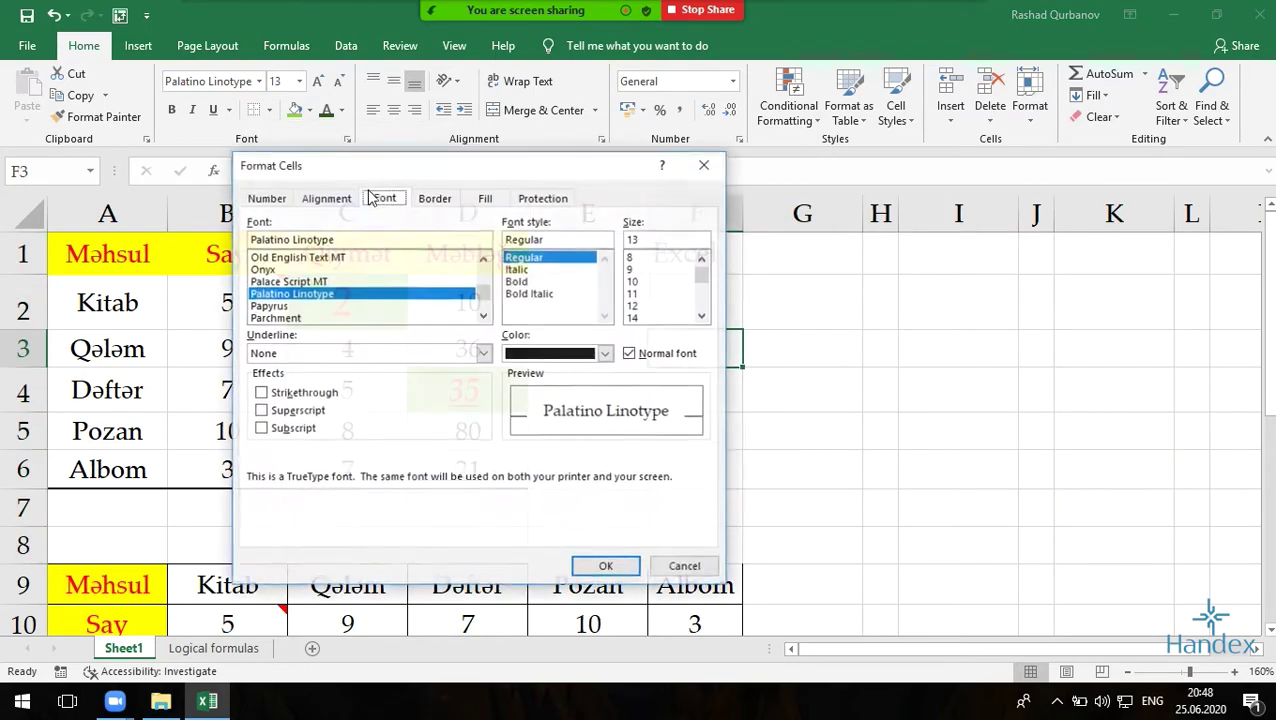
left_click(436, 199)
left_click(484, 200)
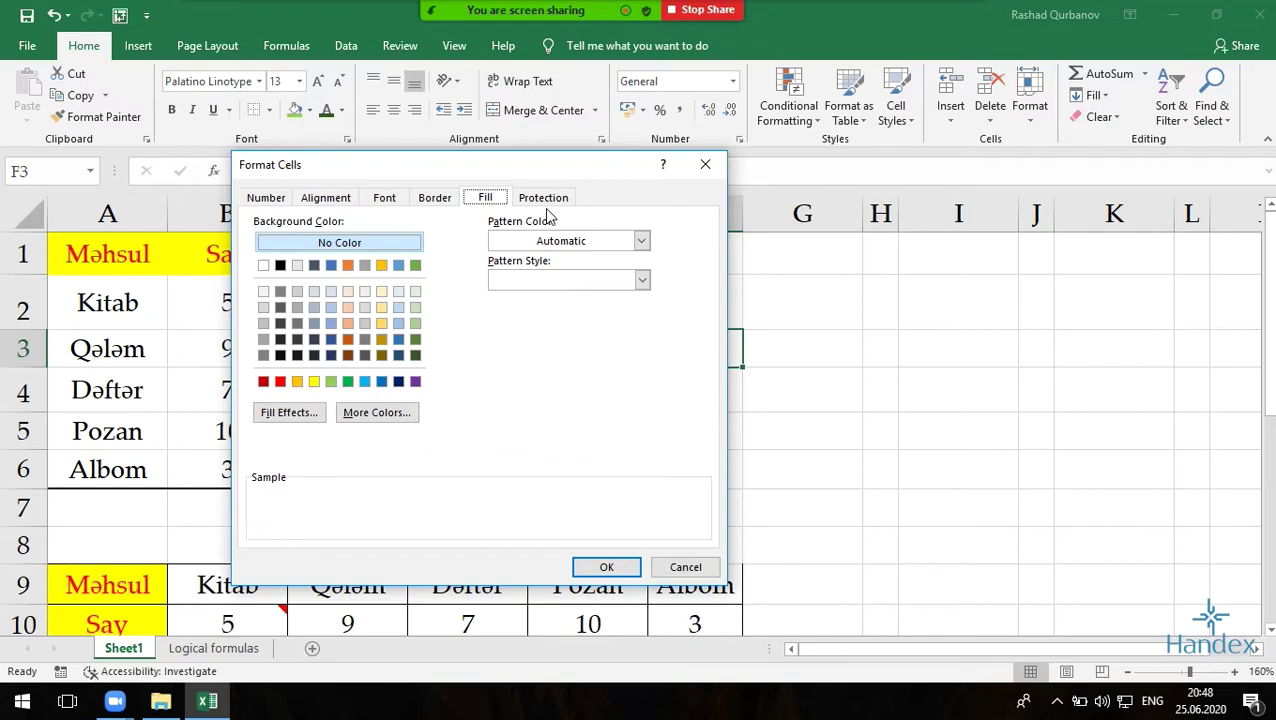
left_click(328, 201)
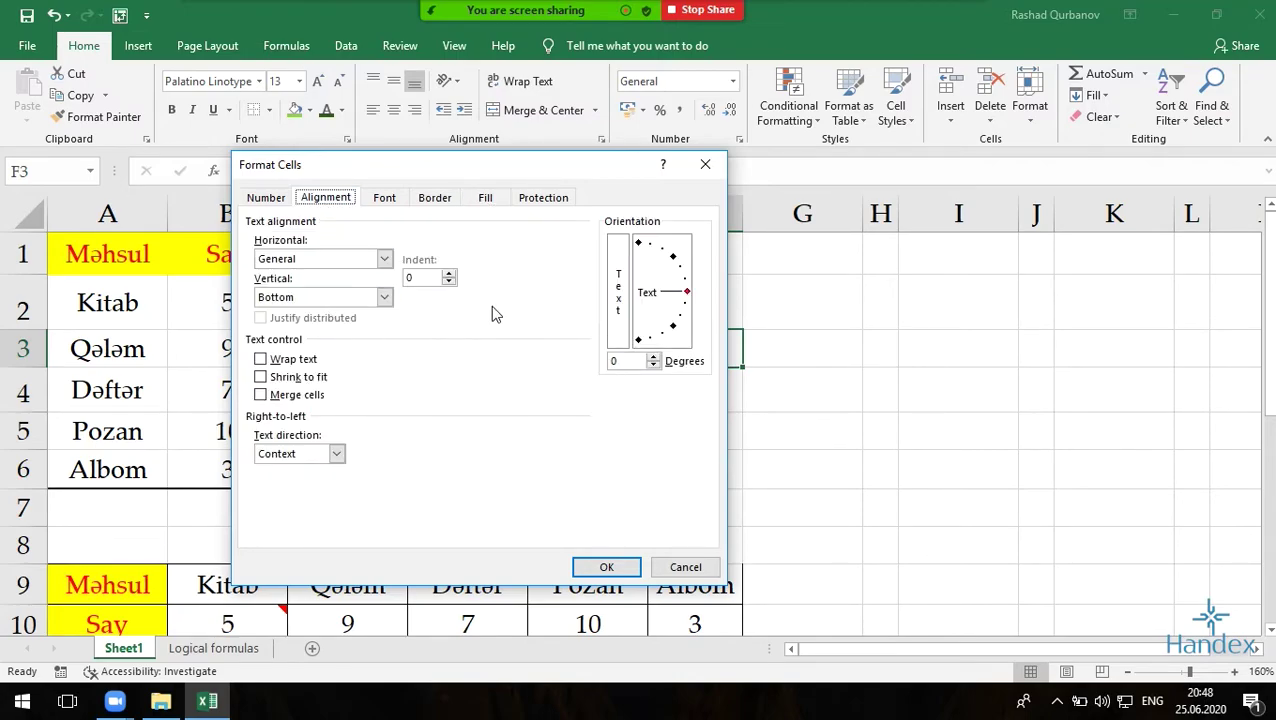
key("Escape")
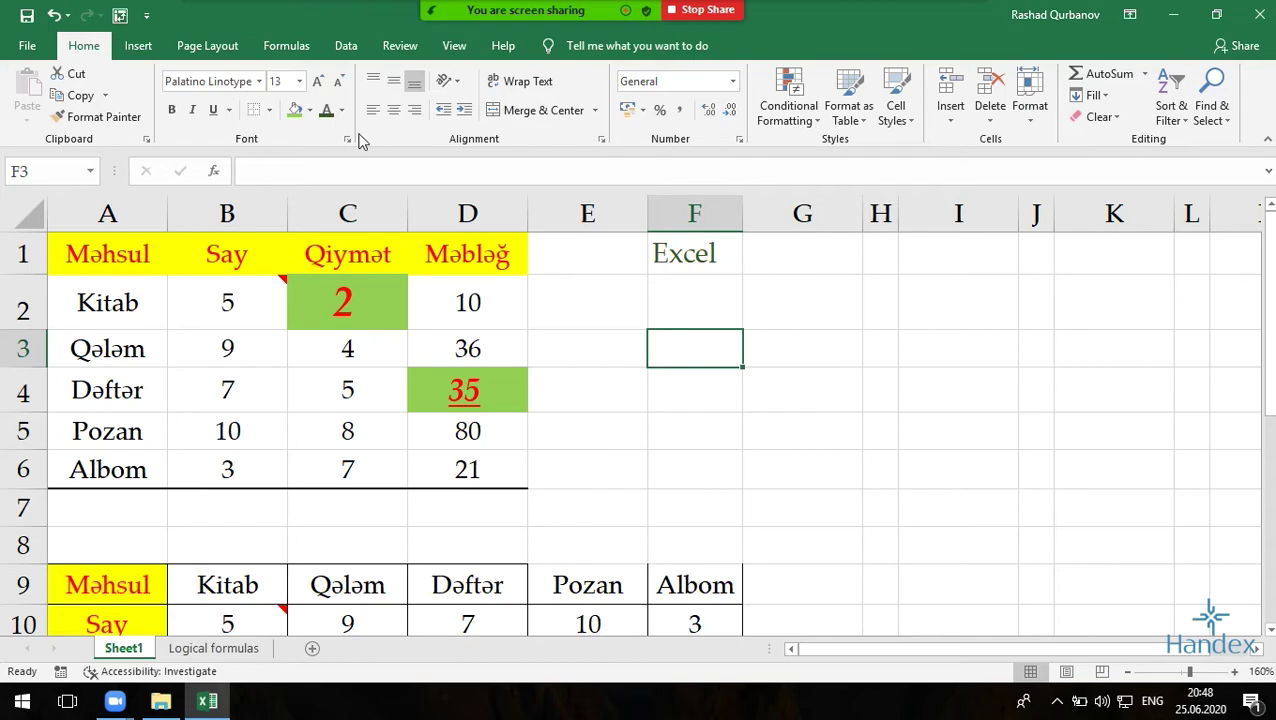
left_click(269, 111)
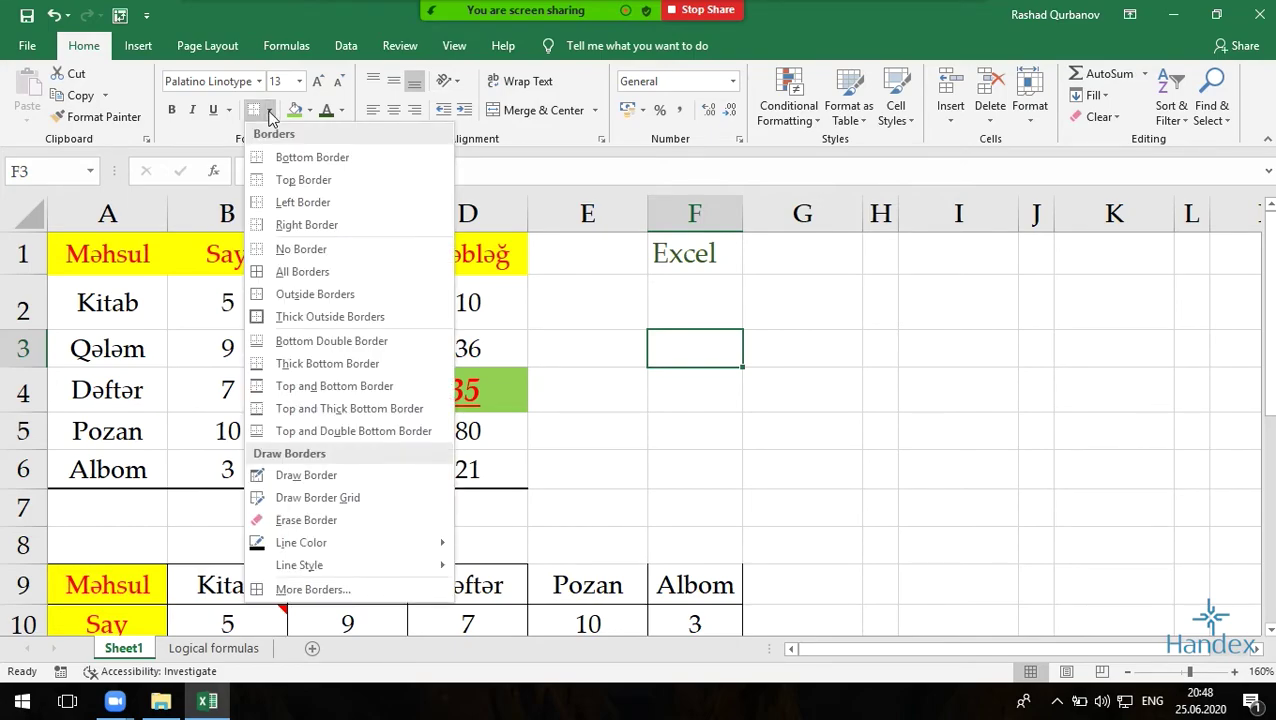
left_click(645, 353)
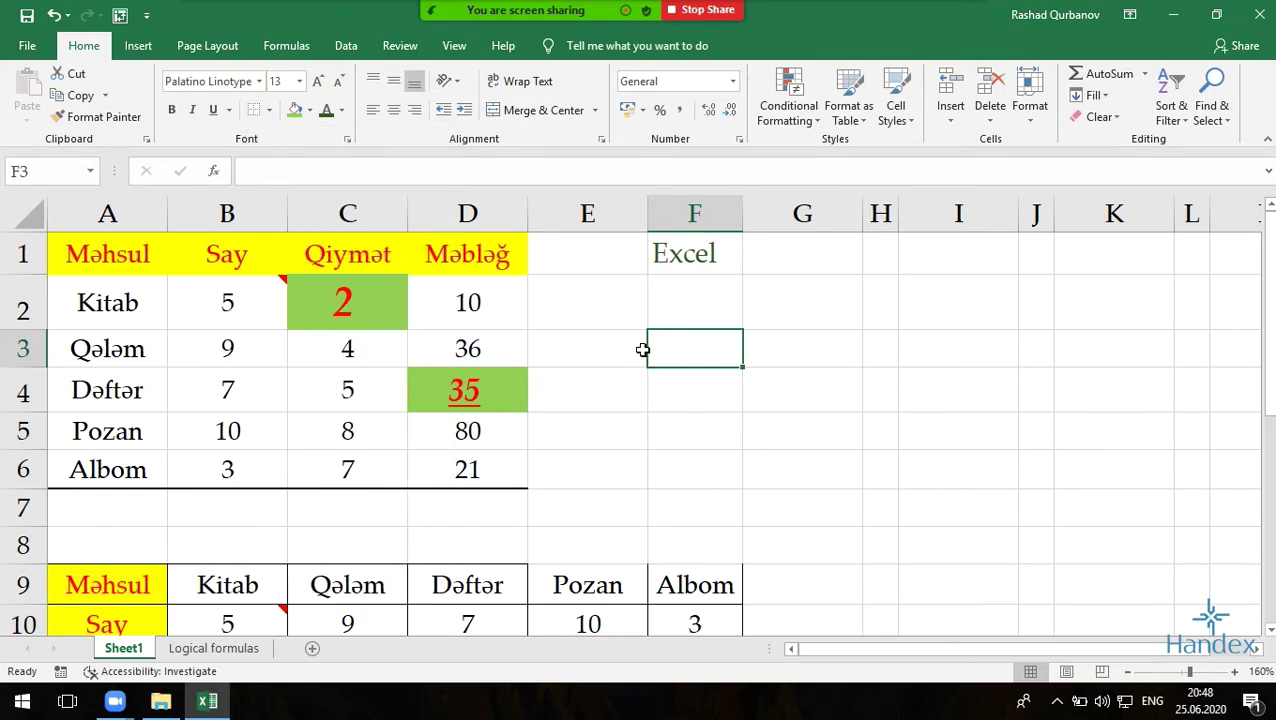